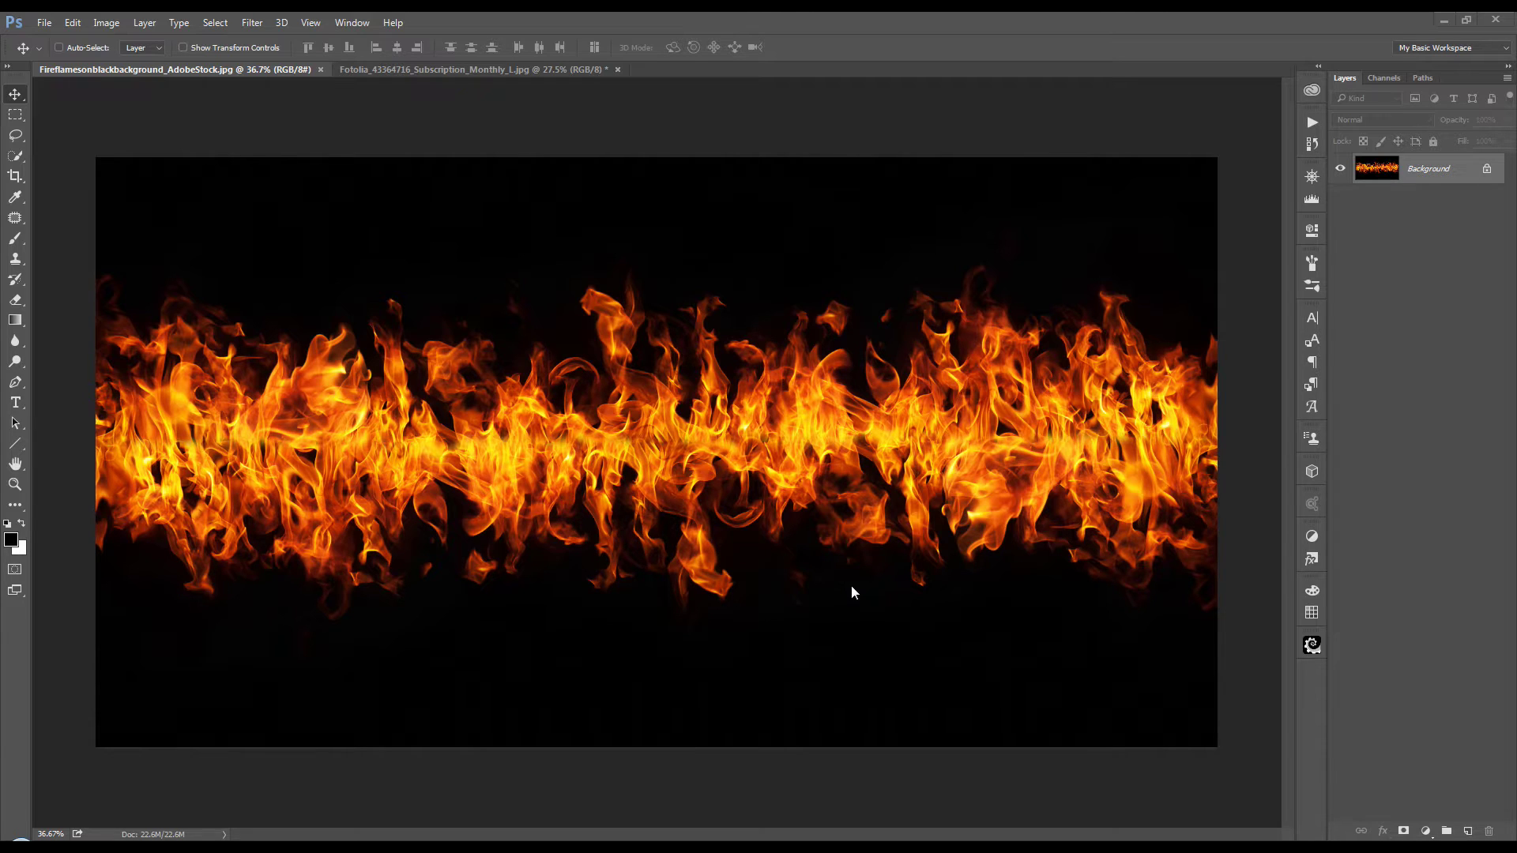
View the flames in the Red, Green and Blue channels in turn, ending on Red
click(1384, 78)
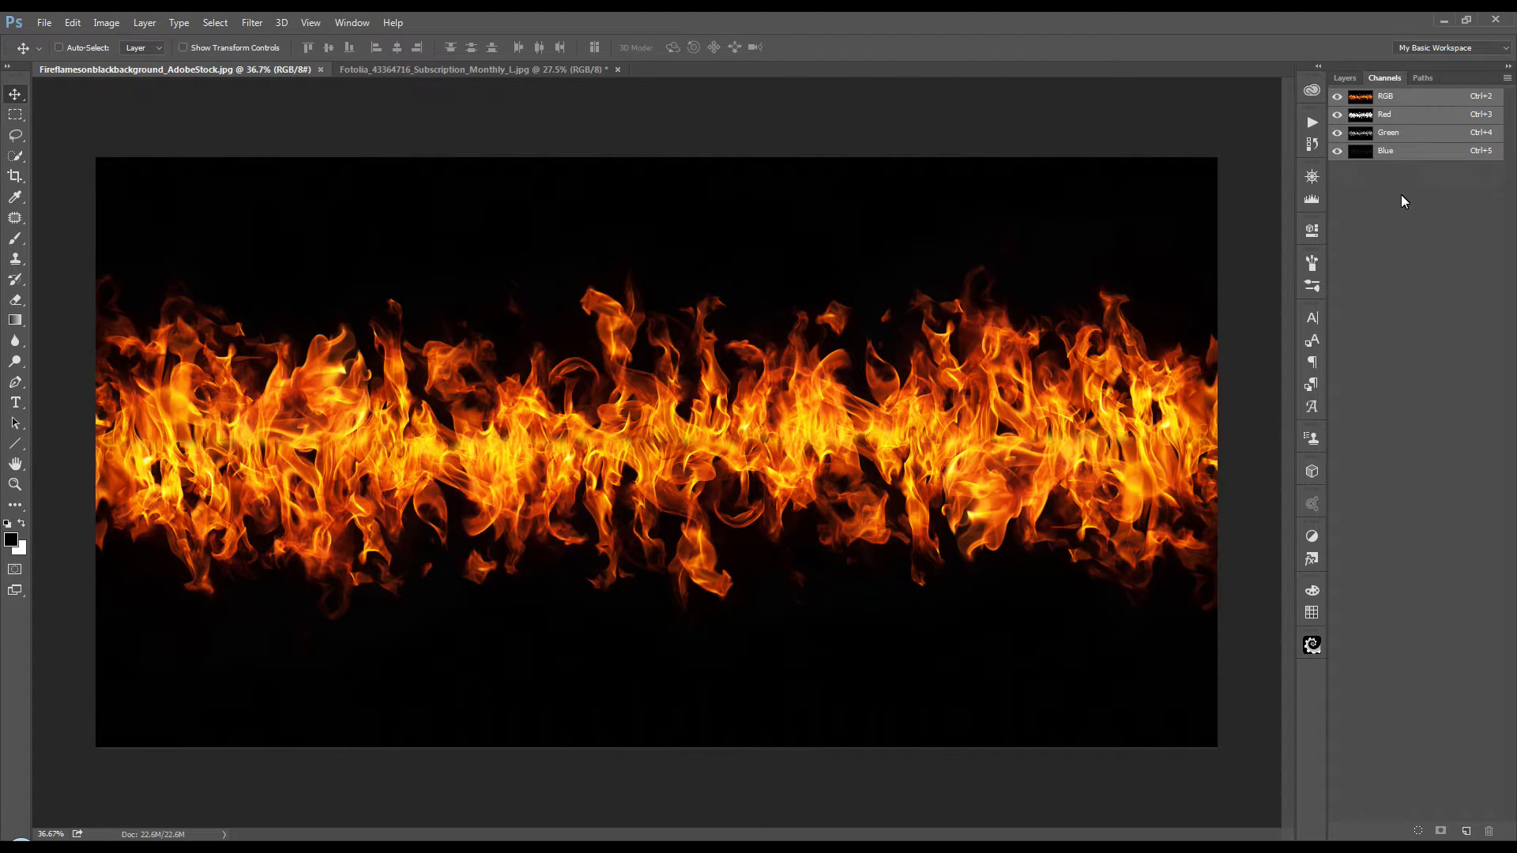
click(1423, 113)
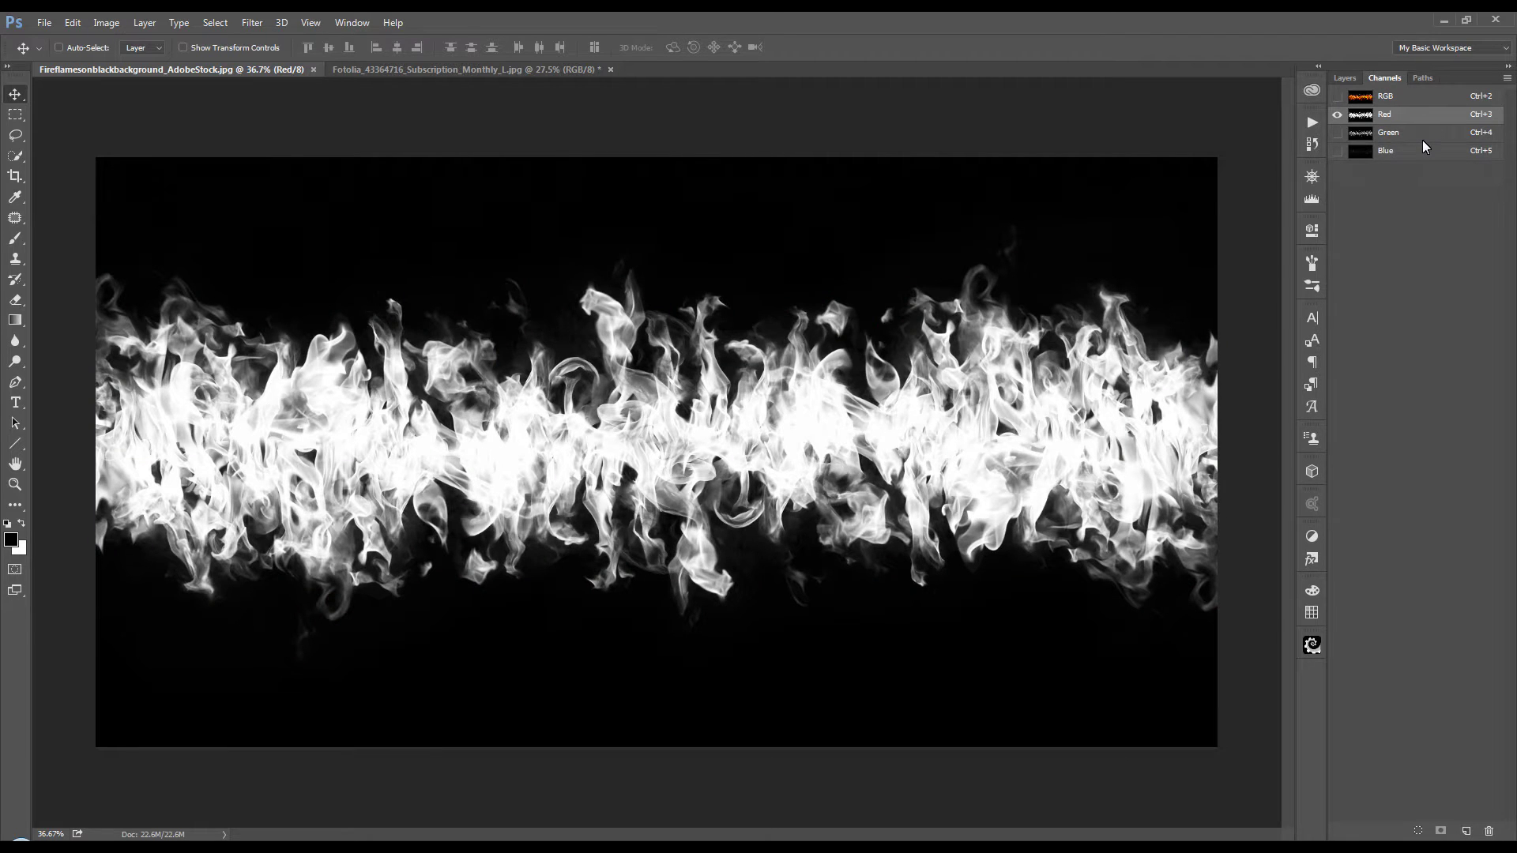
click(1422, 136)
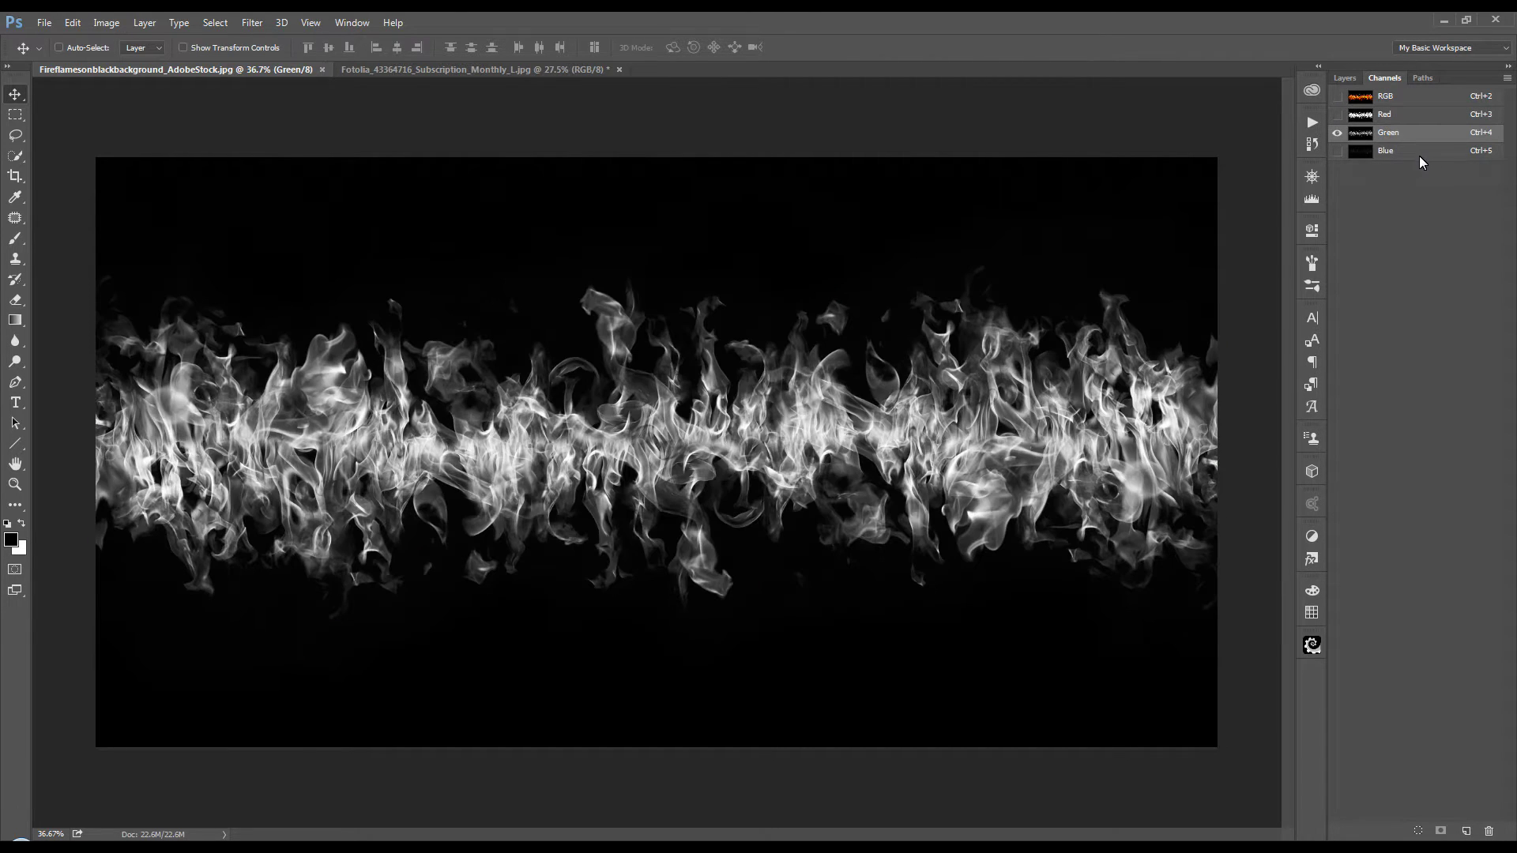
click(1418, 155)
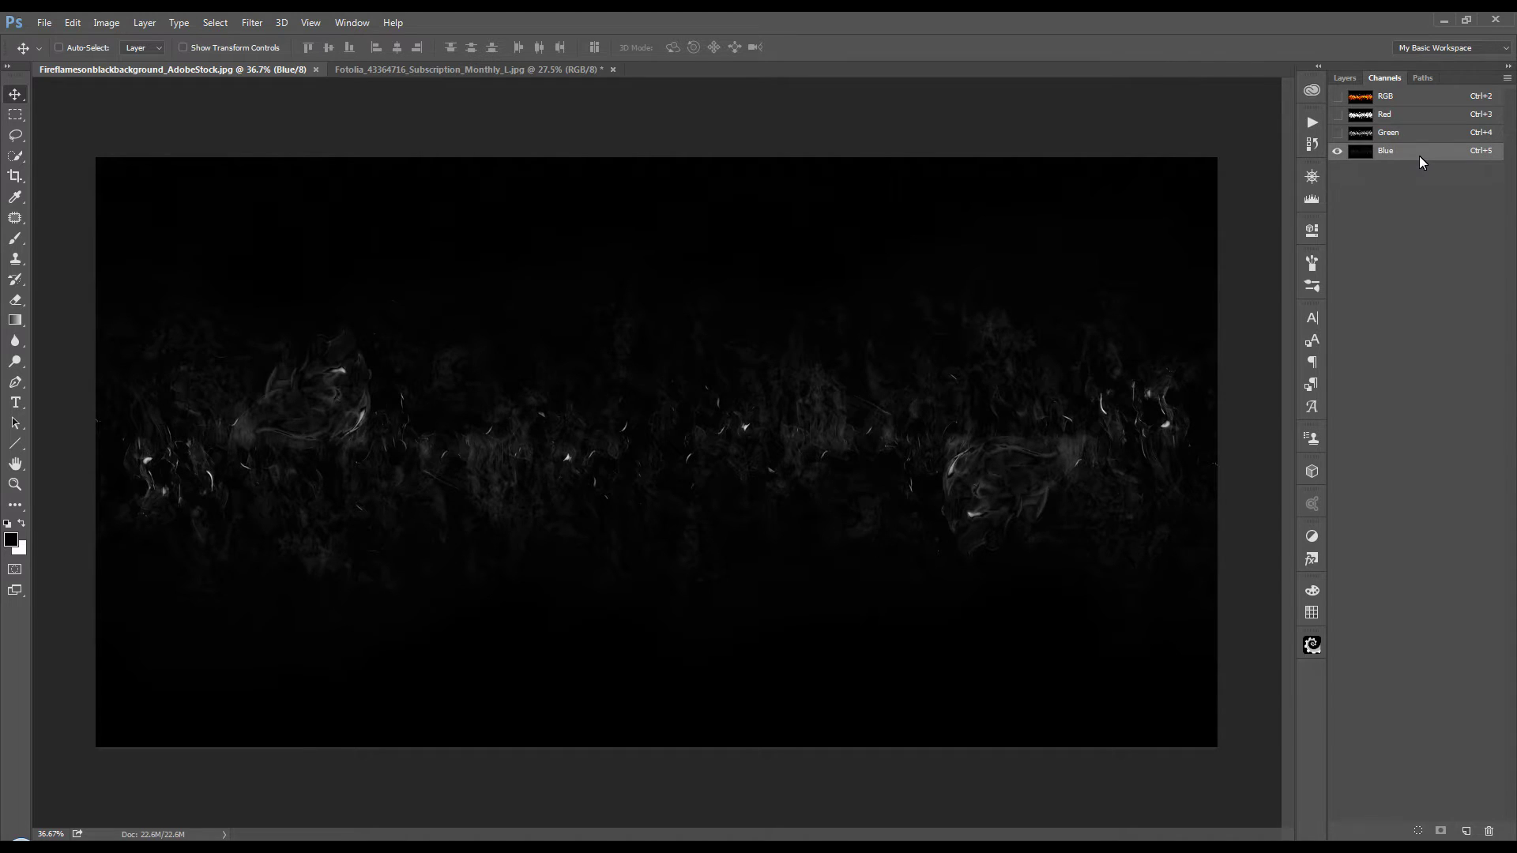
click(1419, 116)
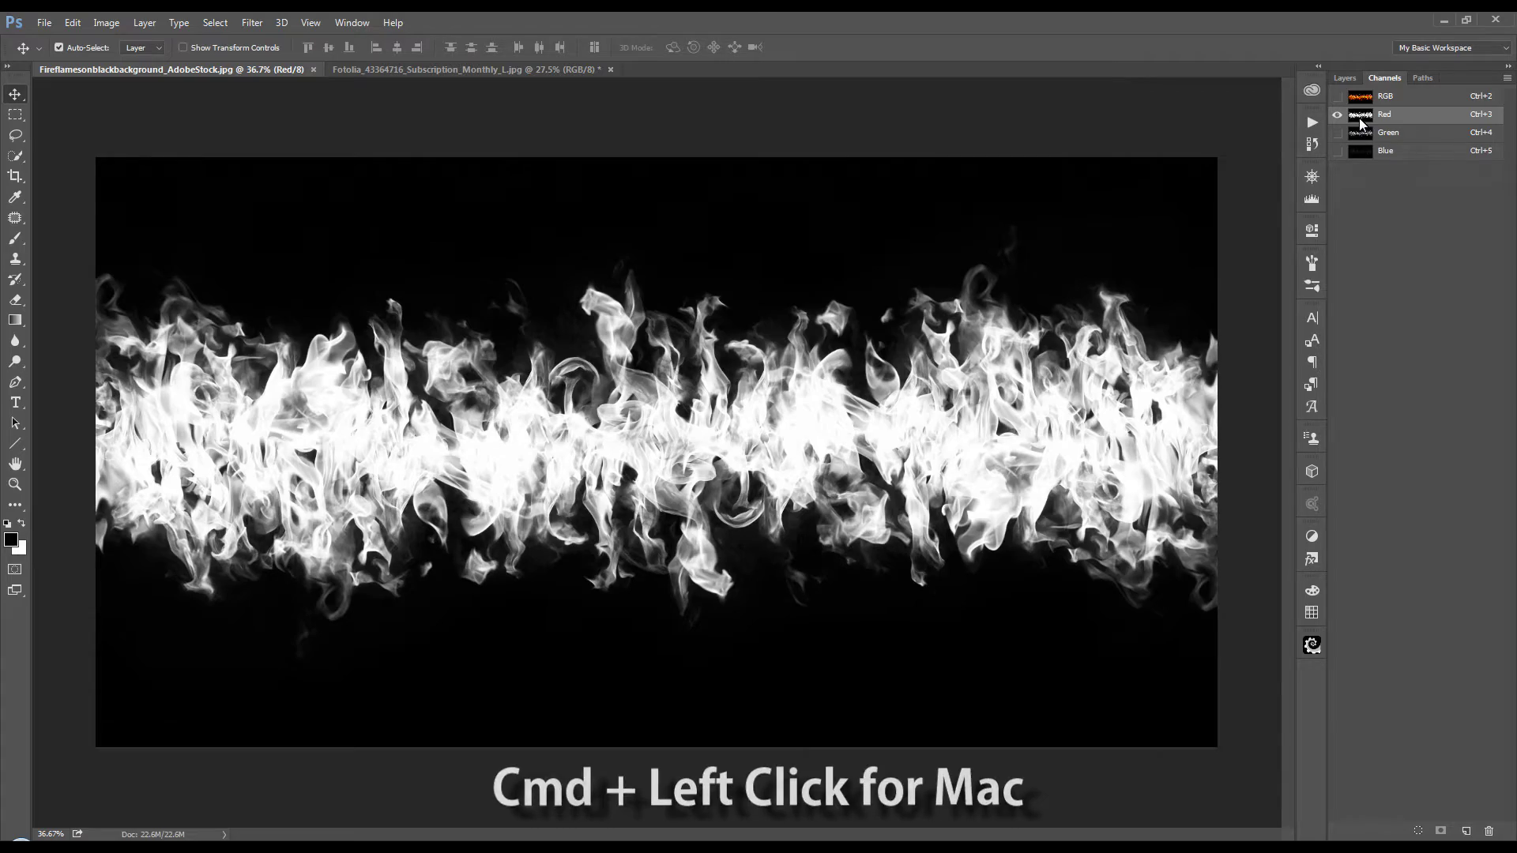
Load the Red channel as a flame selection, inspect it zoomed in, and return to RGB
ctrl+click(1358, 117)
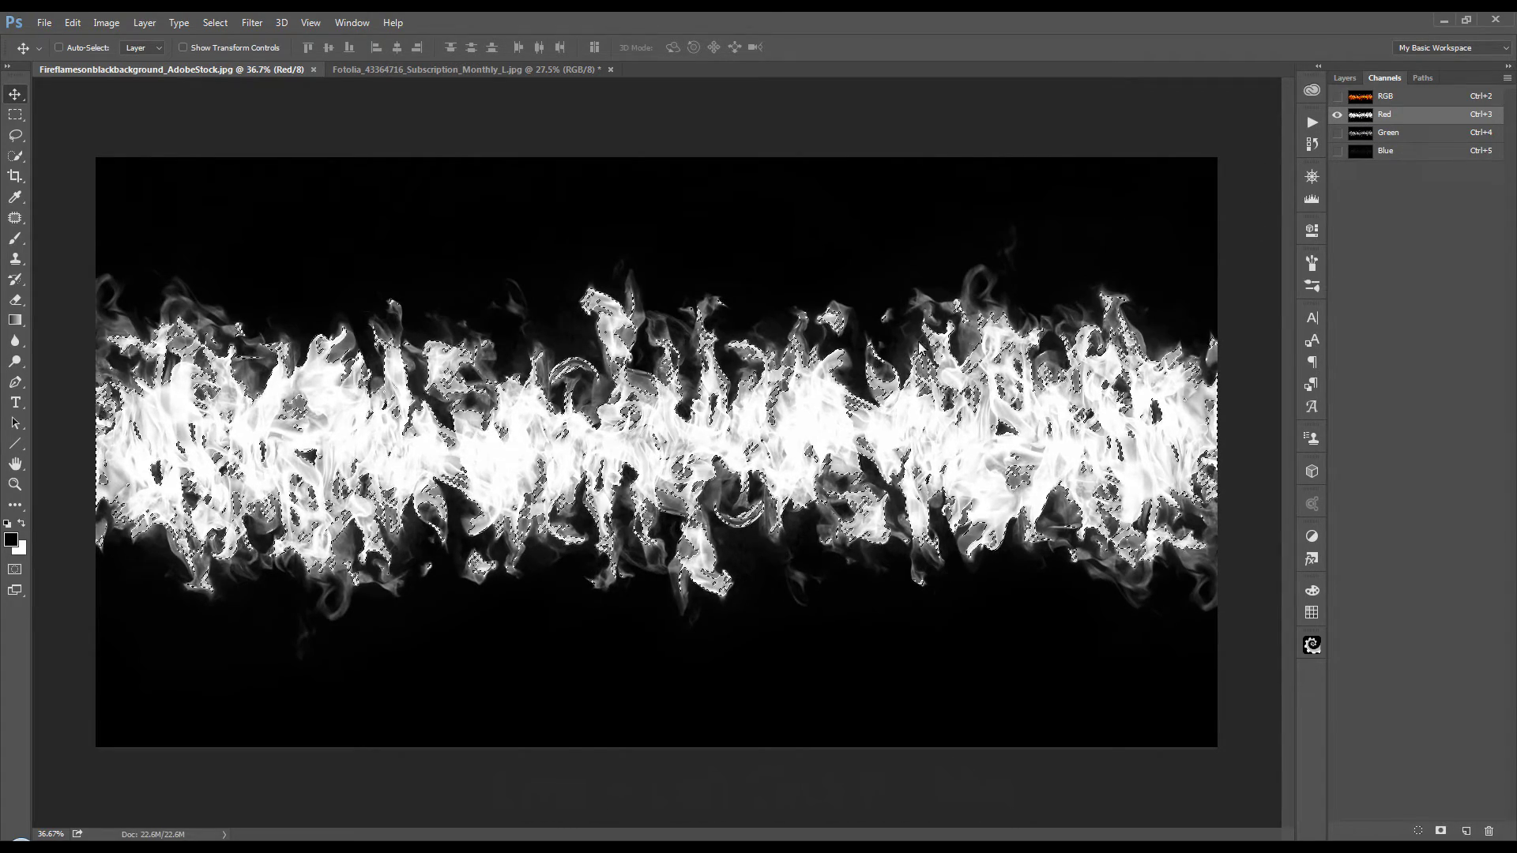
scroll(663, 345, up, 5)
scroll(664, 345, up, 2)
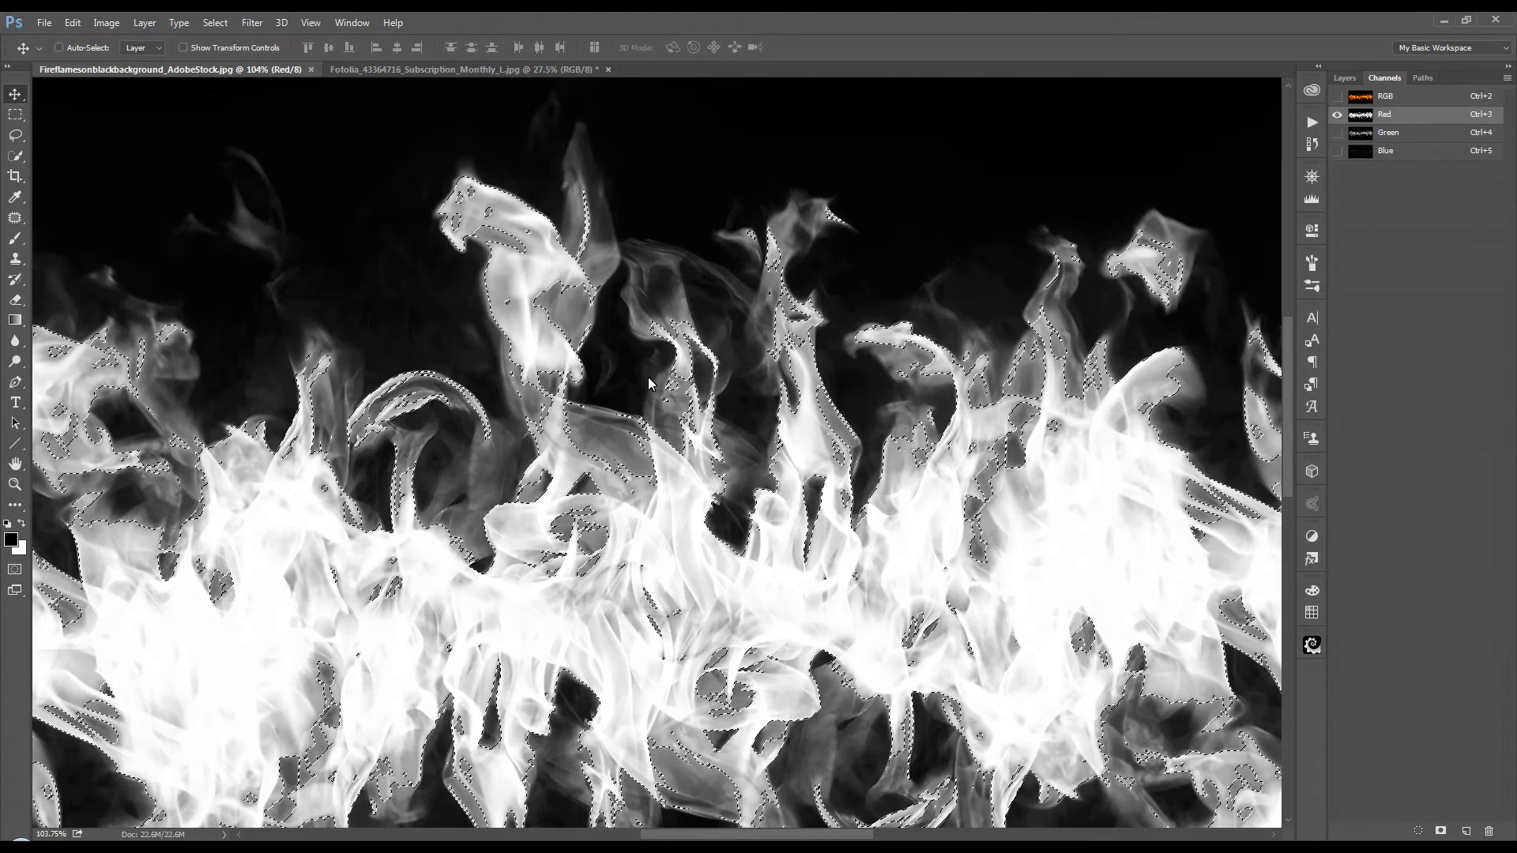
scroll(898, 456, down, 3)
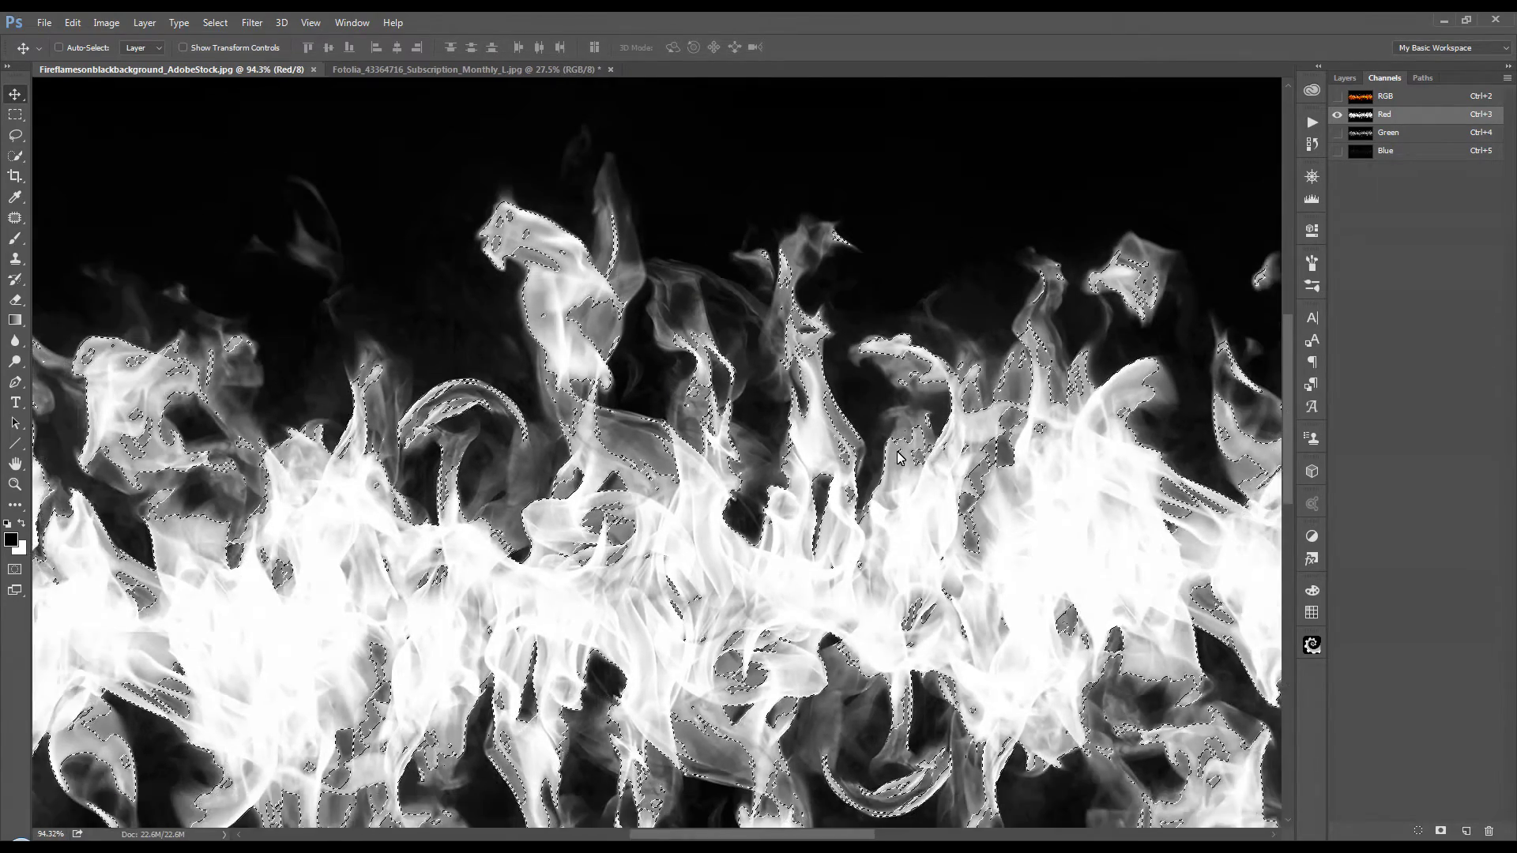
scroll(684, 437, down, 4)
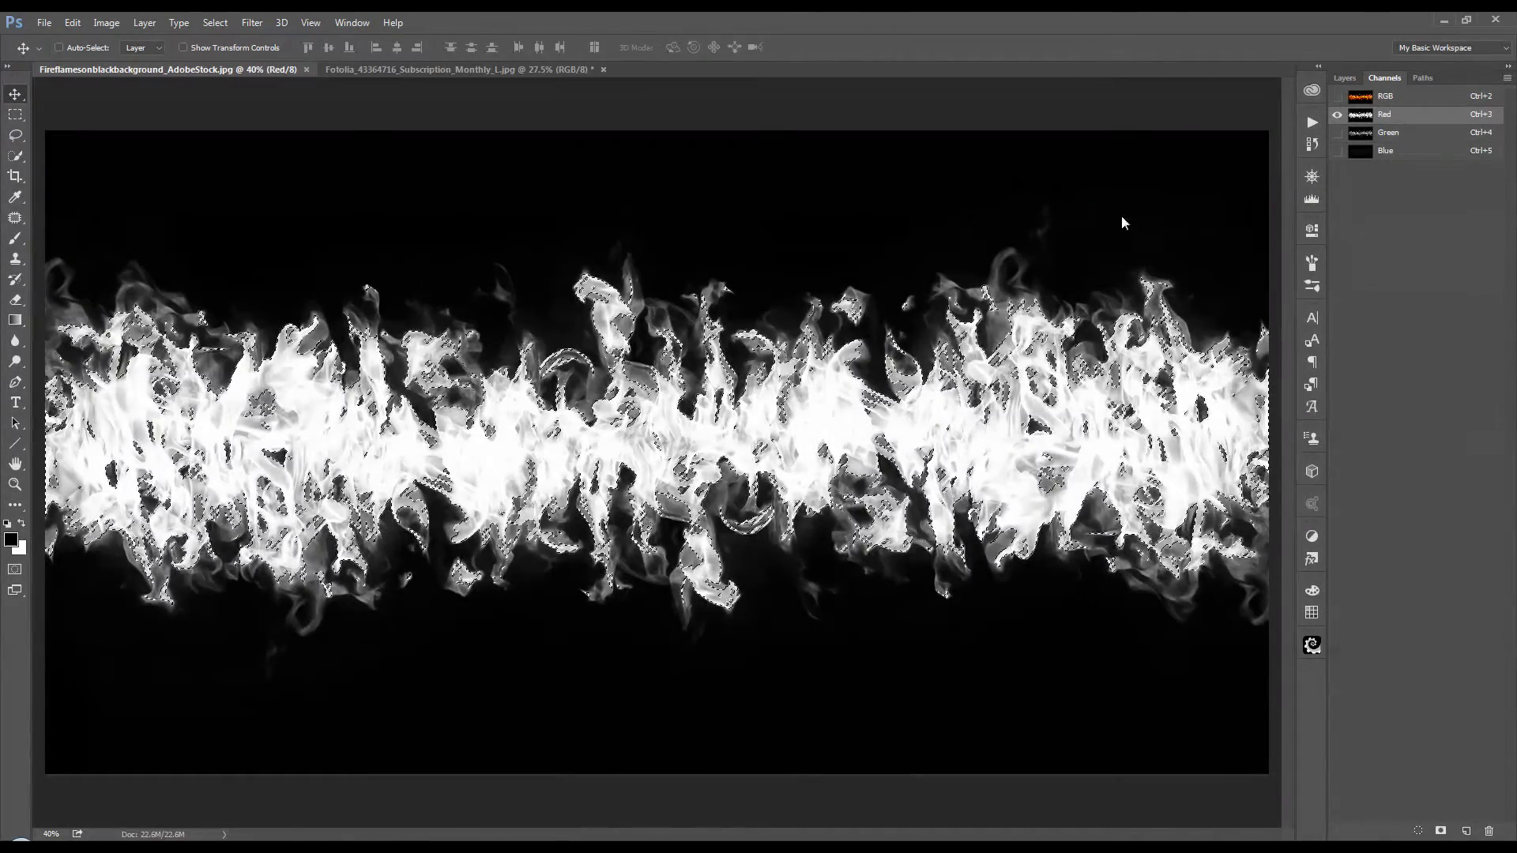
click(1406, 96)
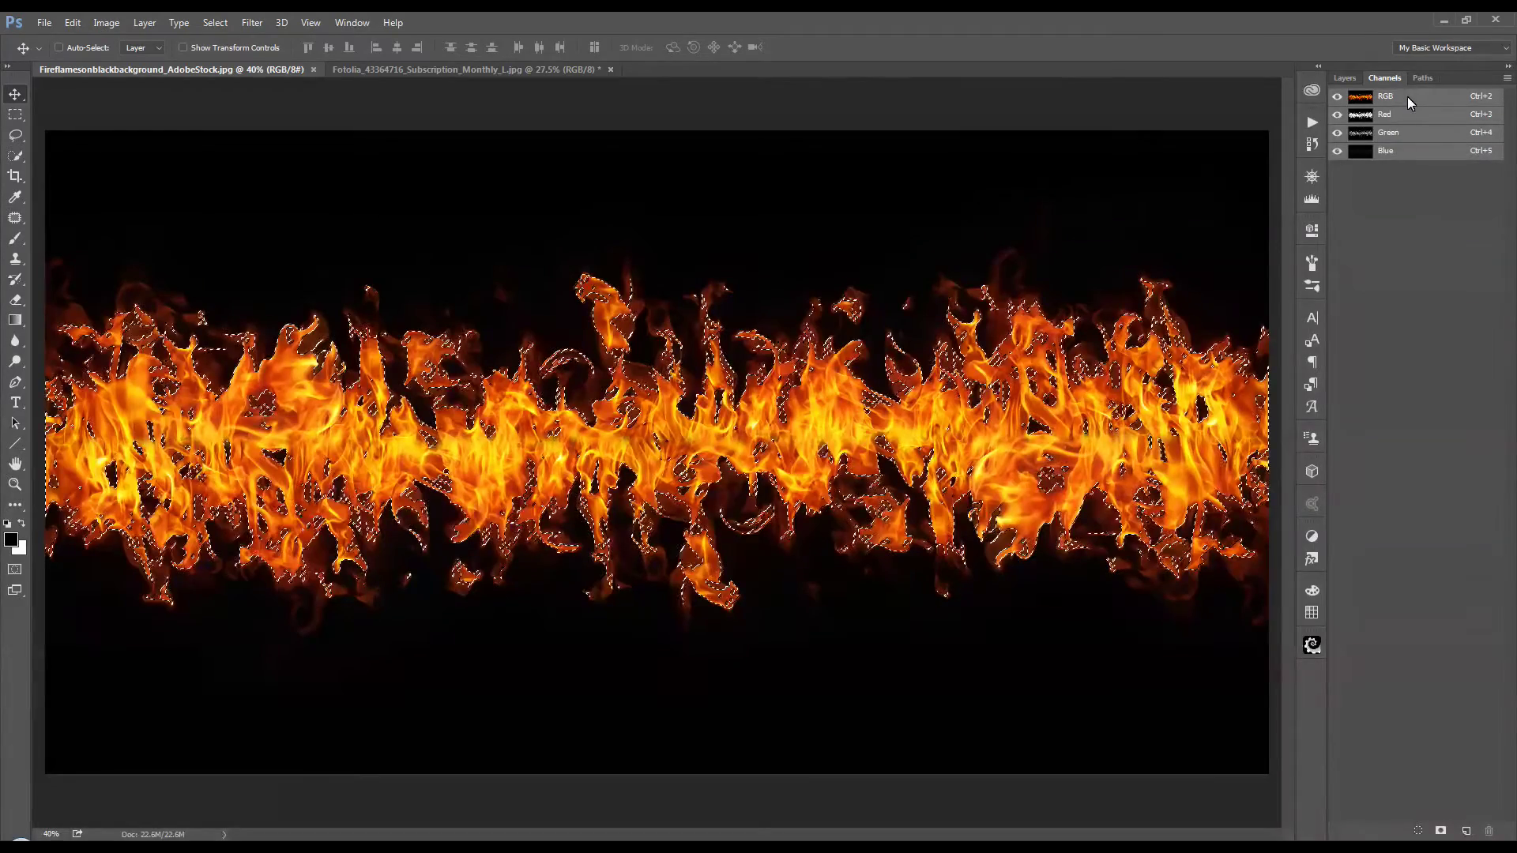
Copy the selected flames to Layer 1 with Ctrl+J and hide the black Background layer
click(1344, 79)
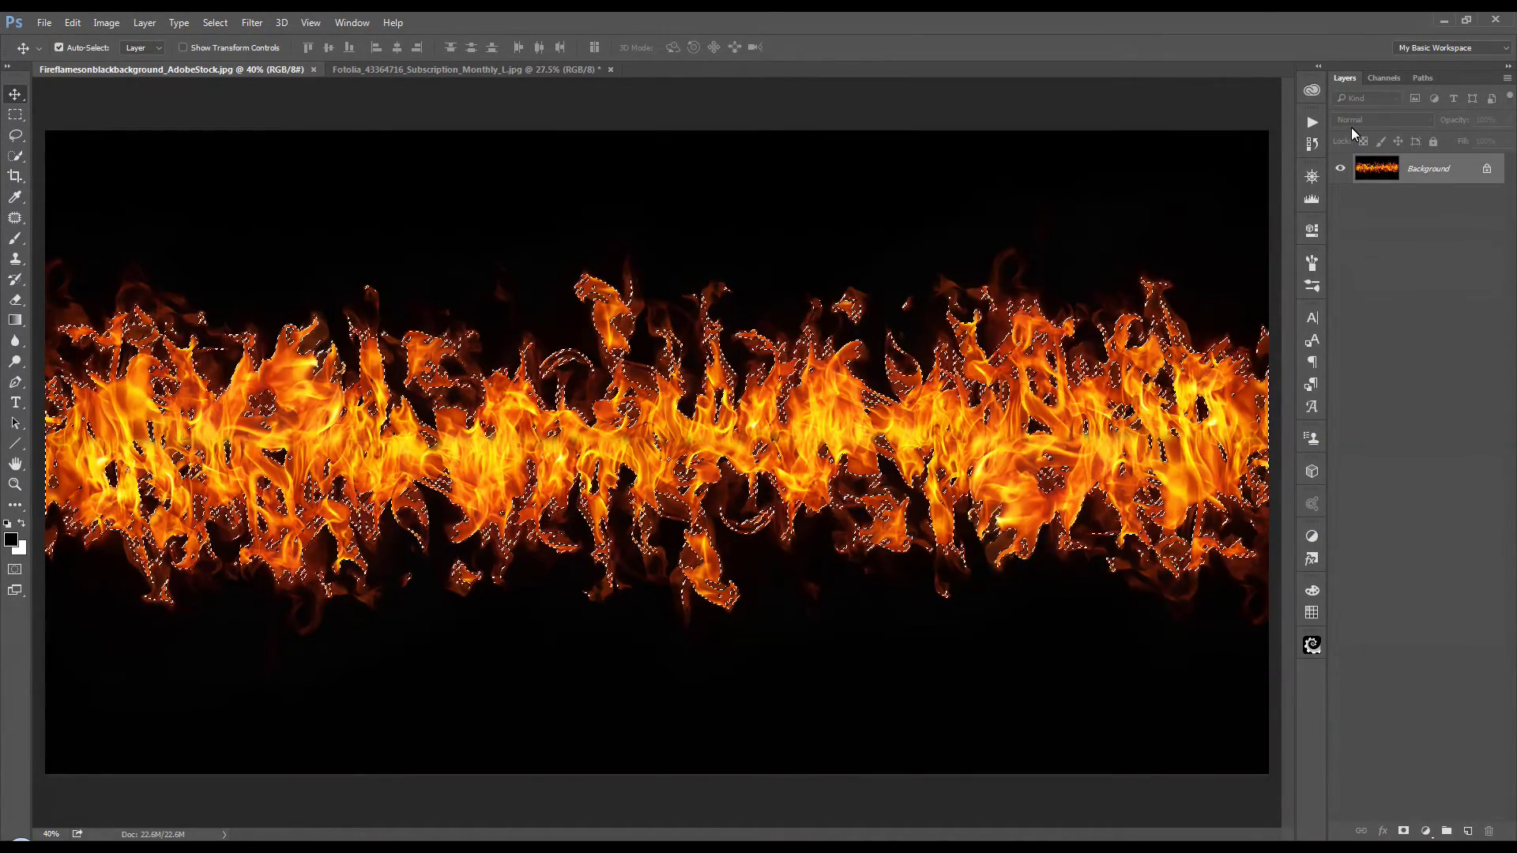
key(ctrl+j)
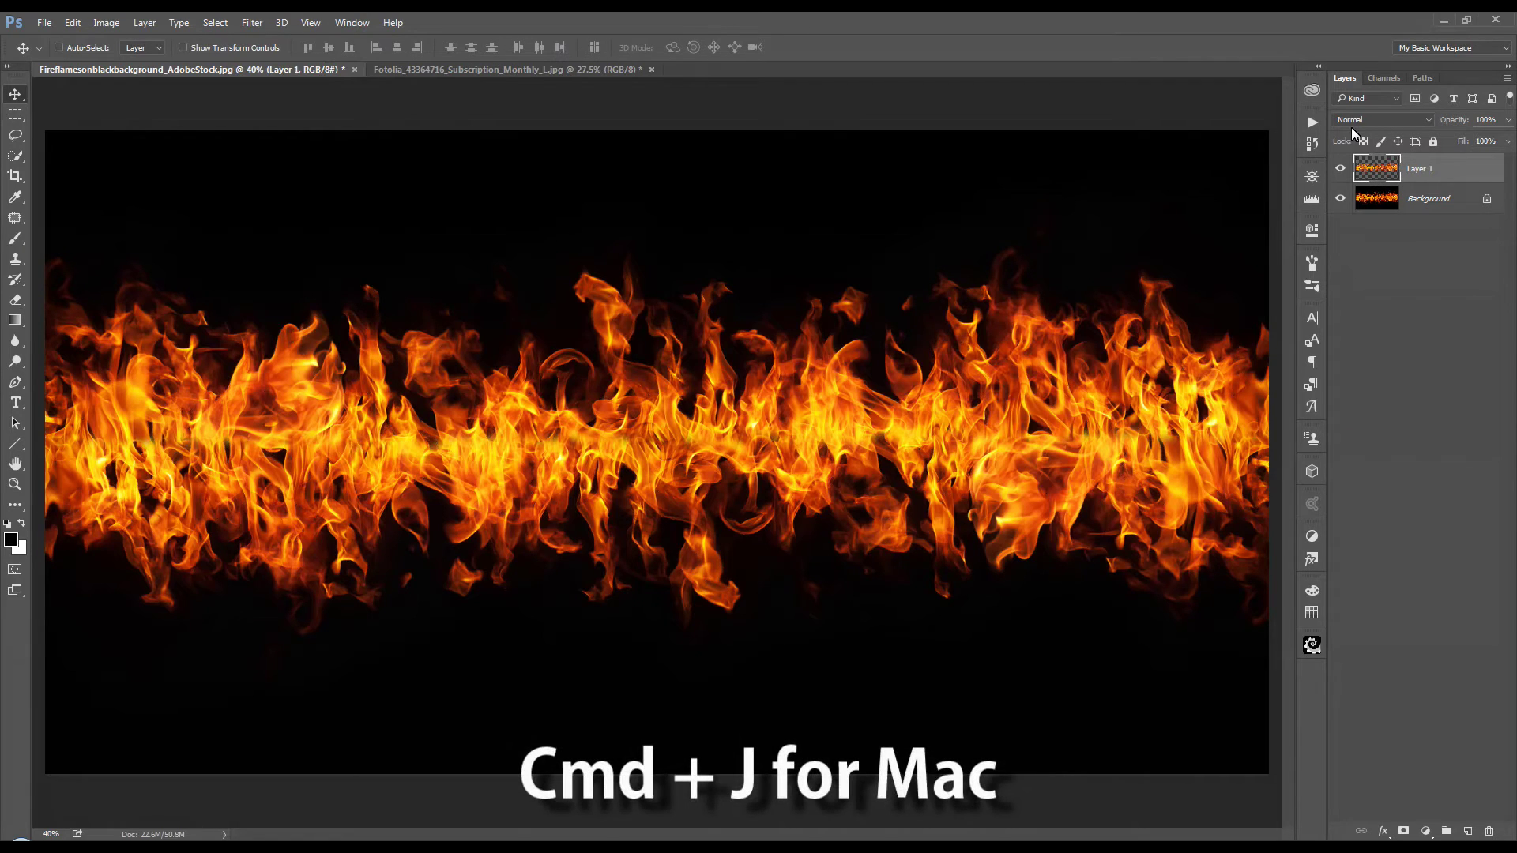
click(1340, 200)
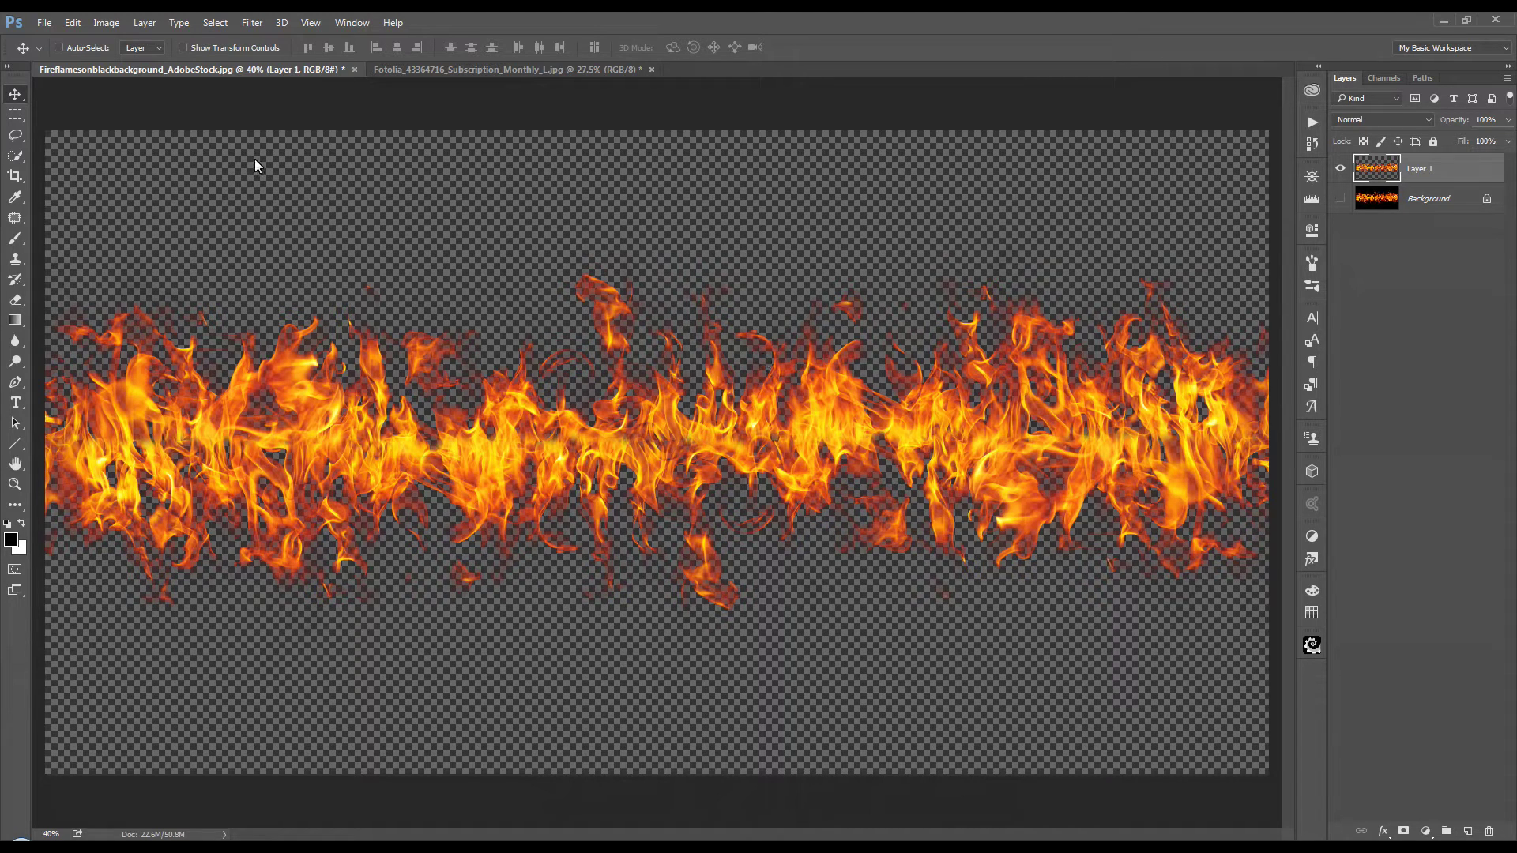
Apply Remove Black Matte to Layer 1, toggling the Background layer to compare the result
click(144, 24)
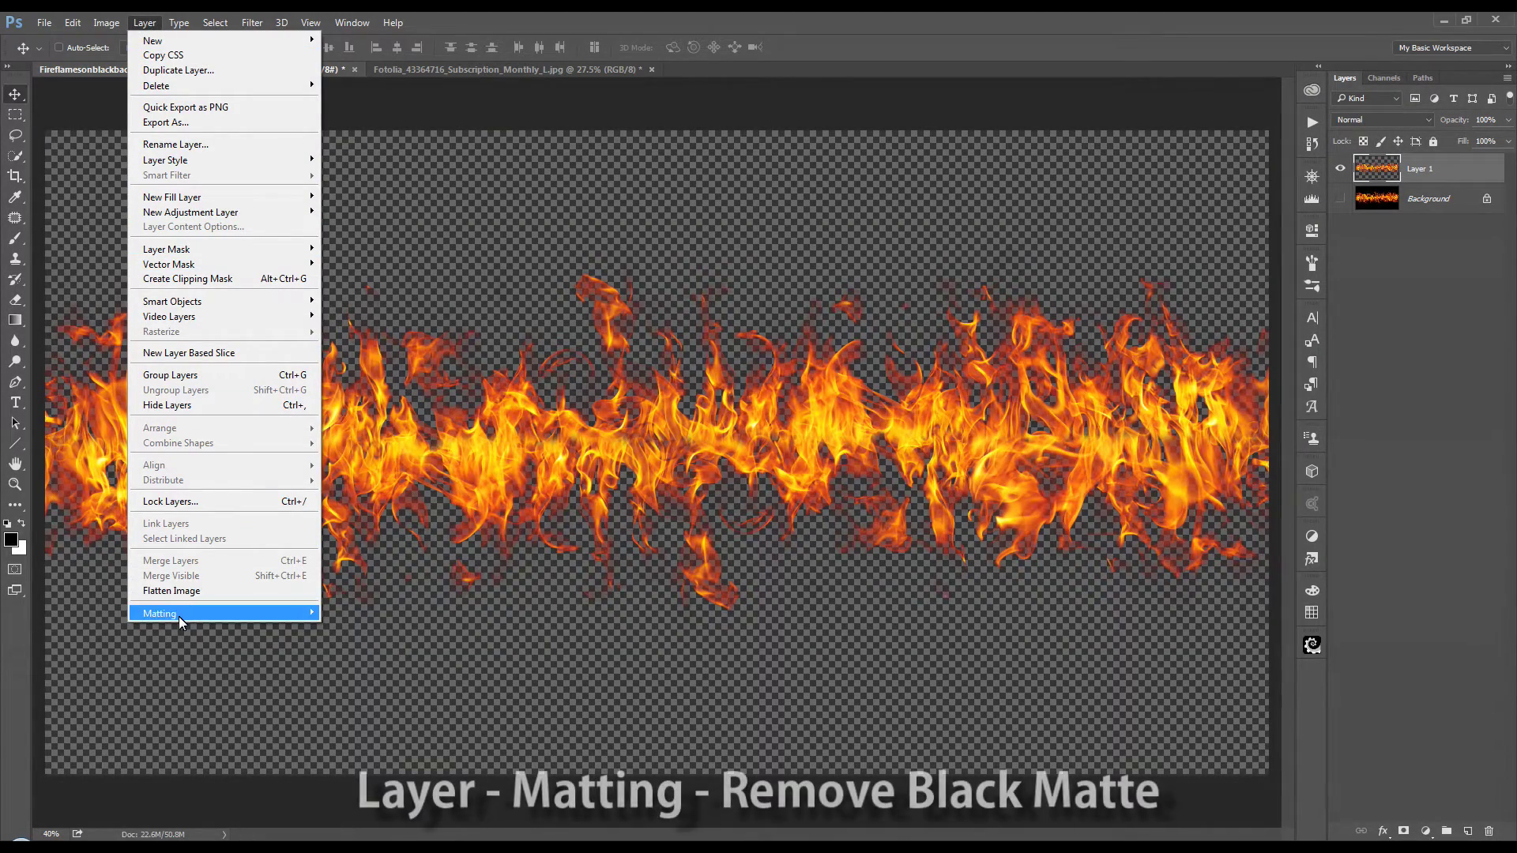
mouse_move(178, 616)
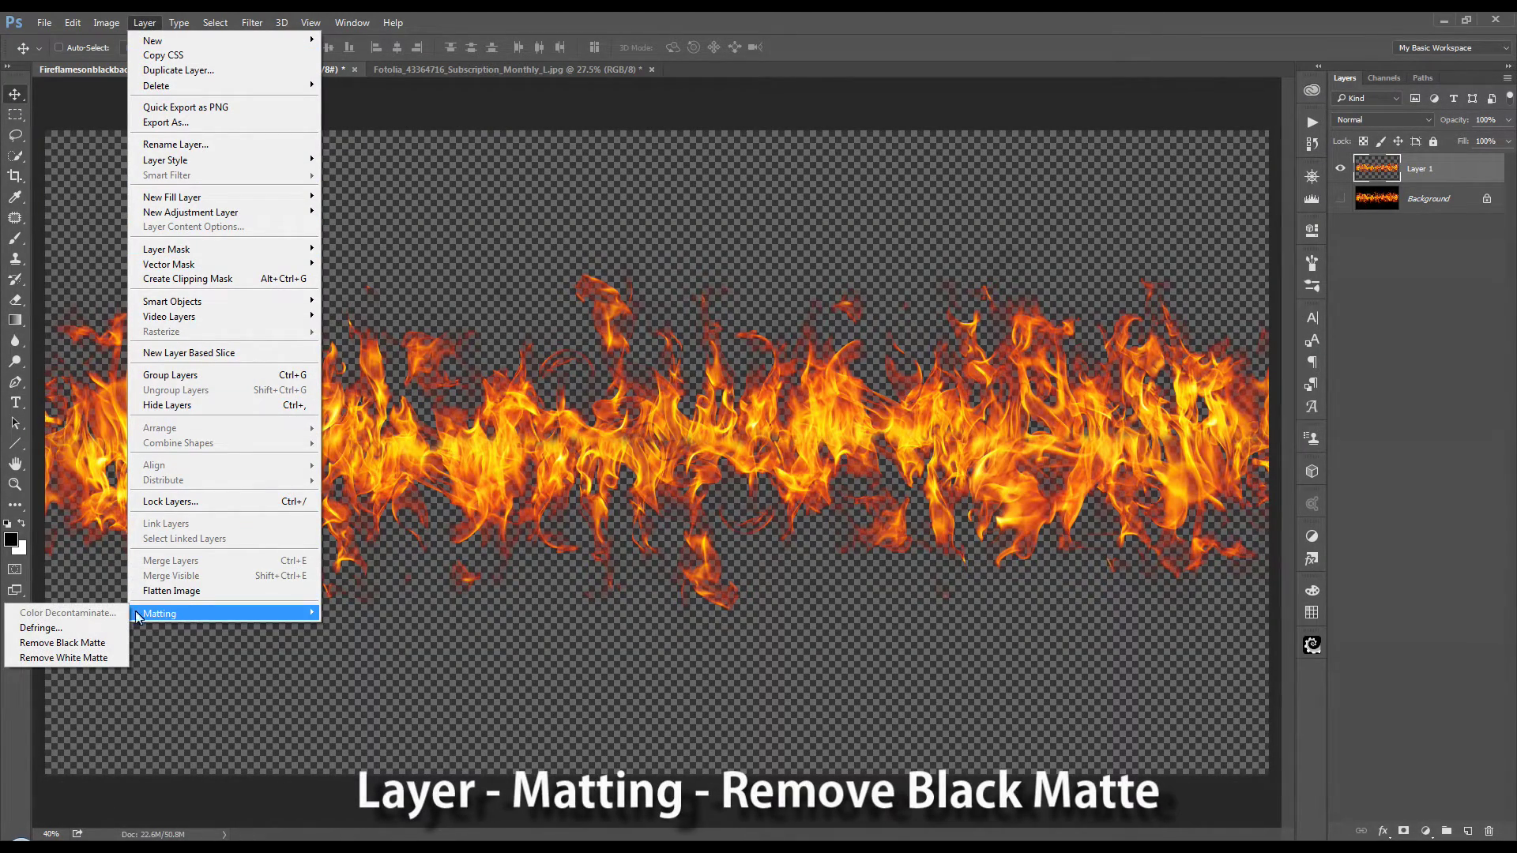
click(90, 647)
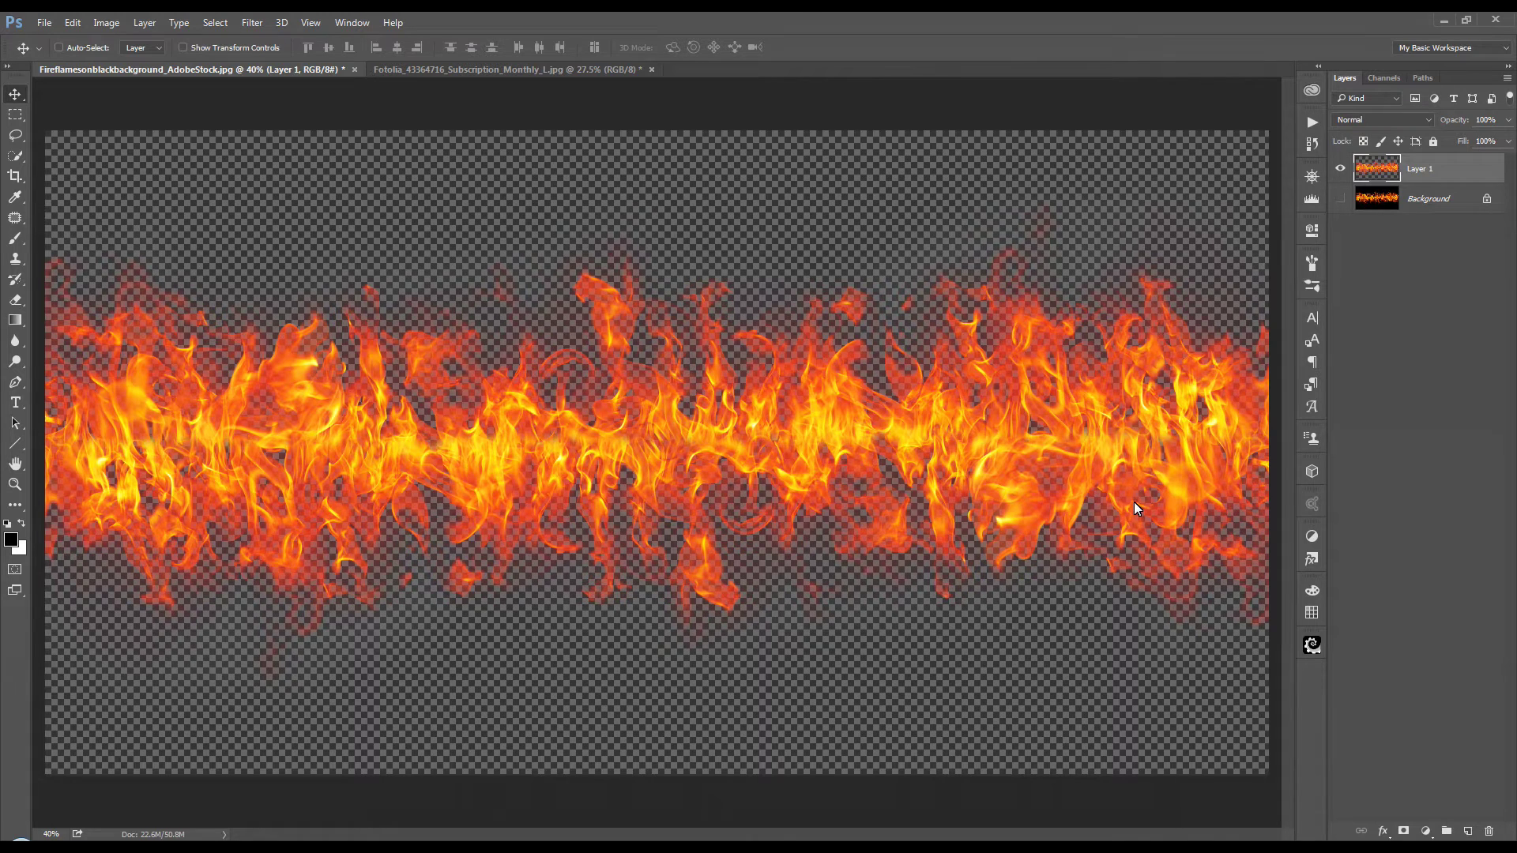
click(1341, 198)
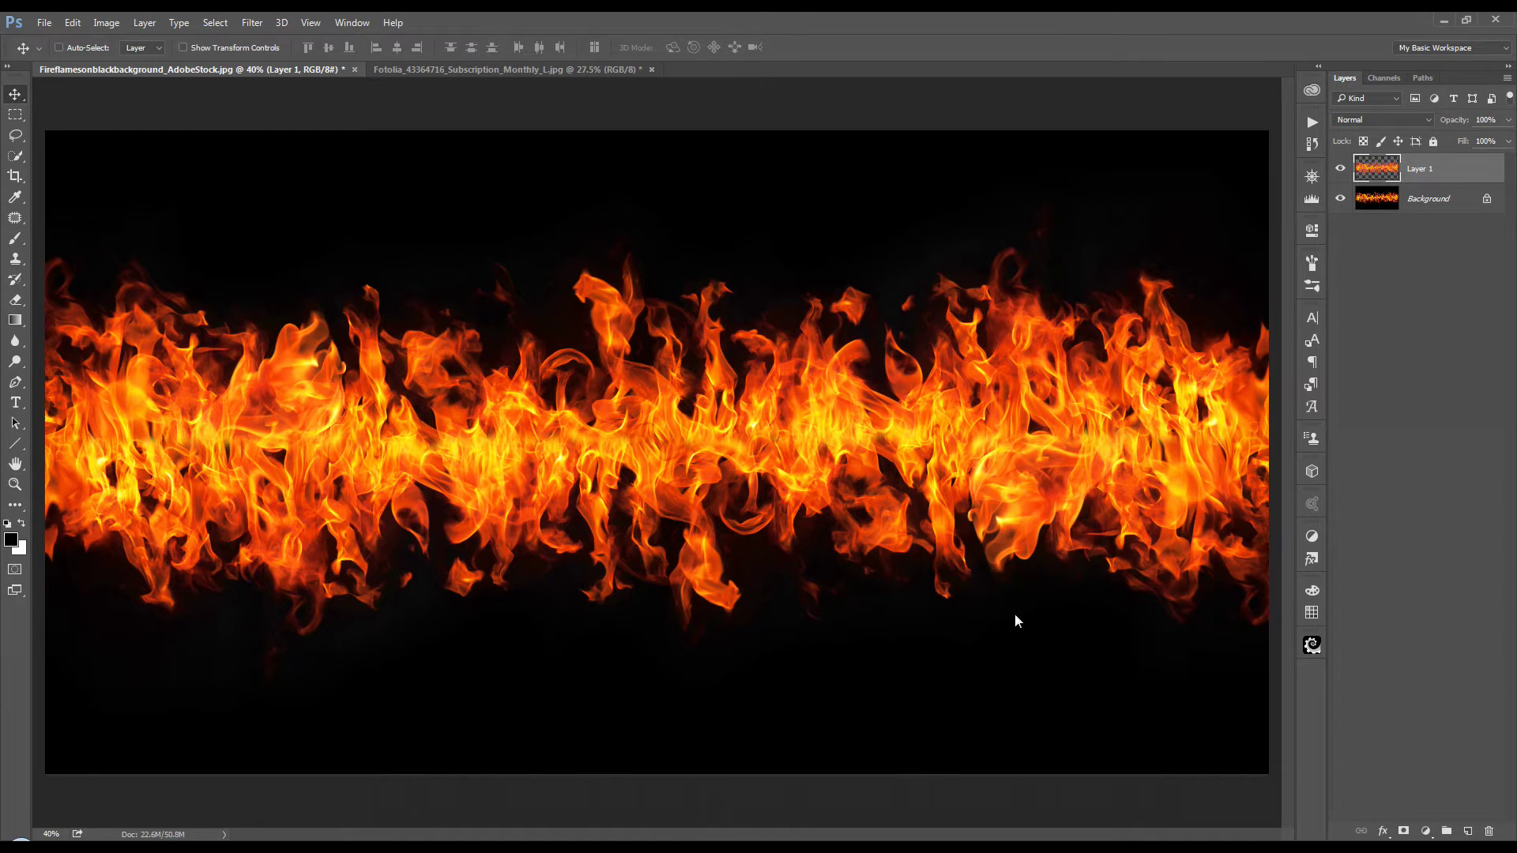
click(1340, 200)
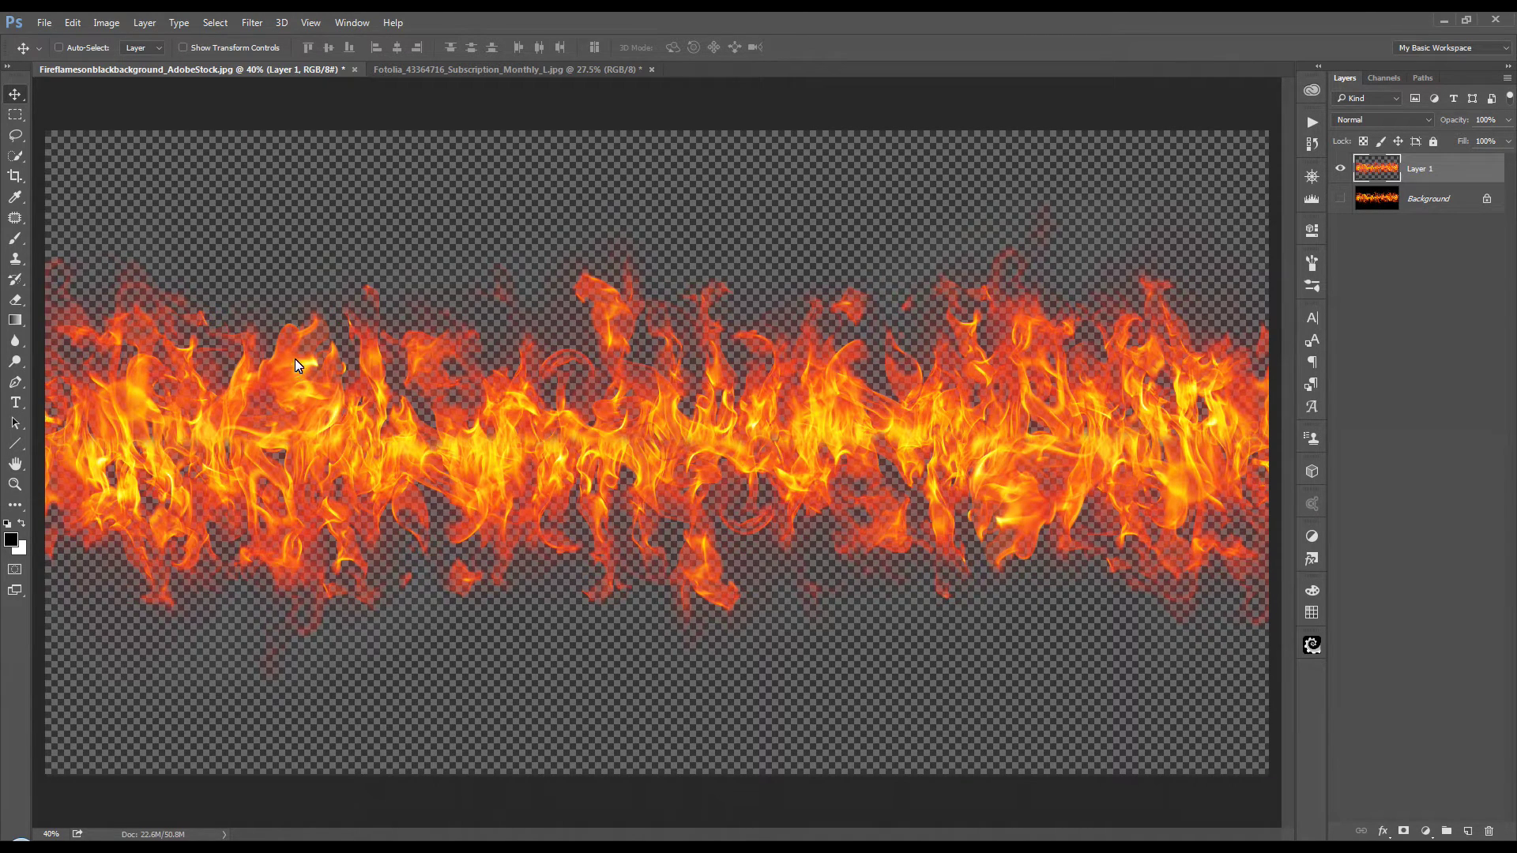
Drag the flame layer into the ruined-city document and set it along the scene's bottom
drag(605, 339, 592, 310)
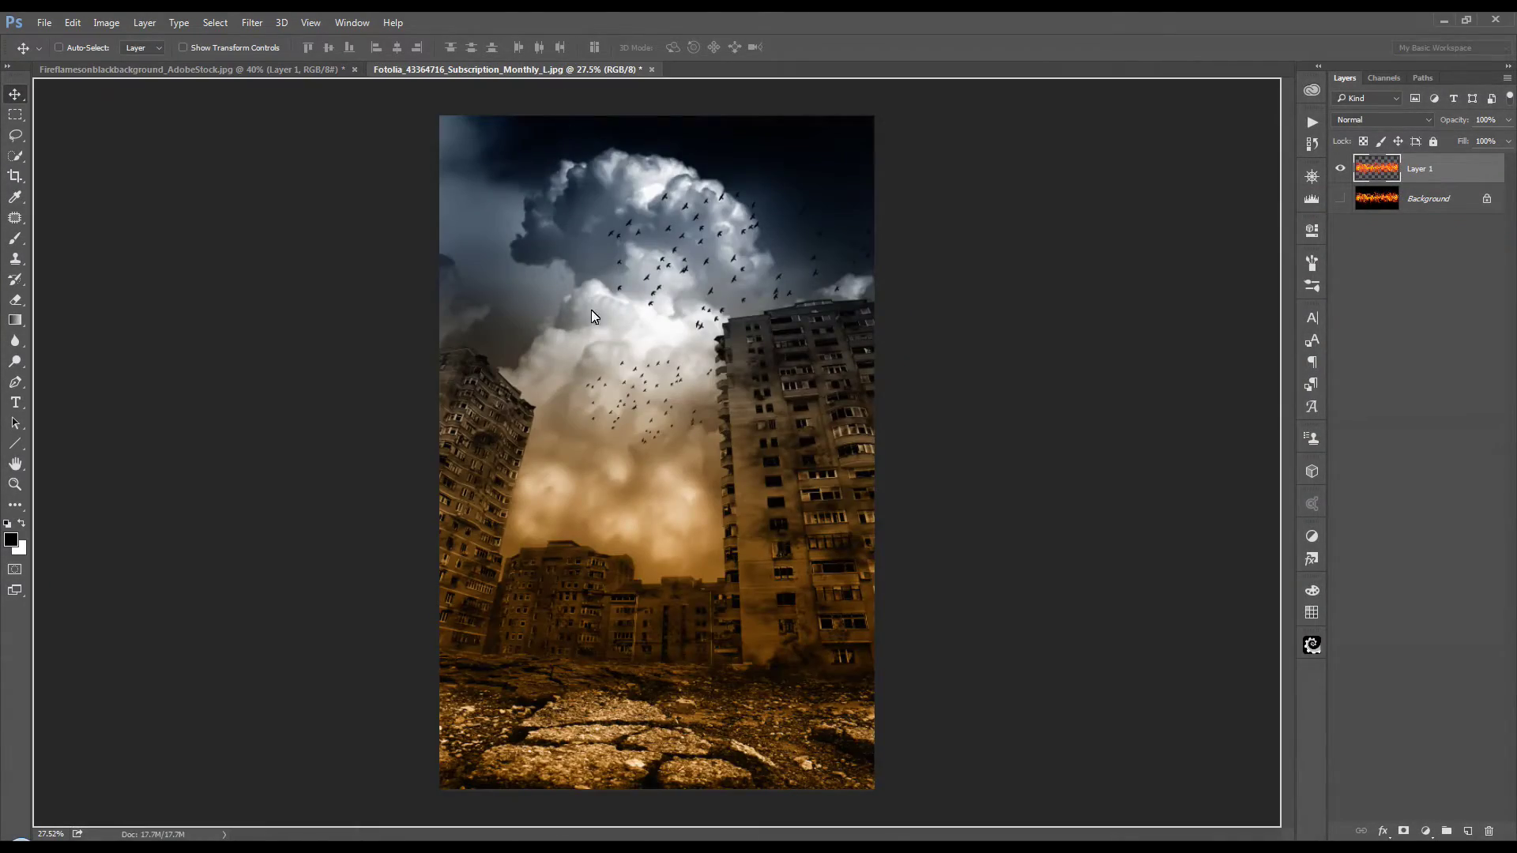
drag(627, 437, 826, 396)
scroll(736, 722, up, 5)
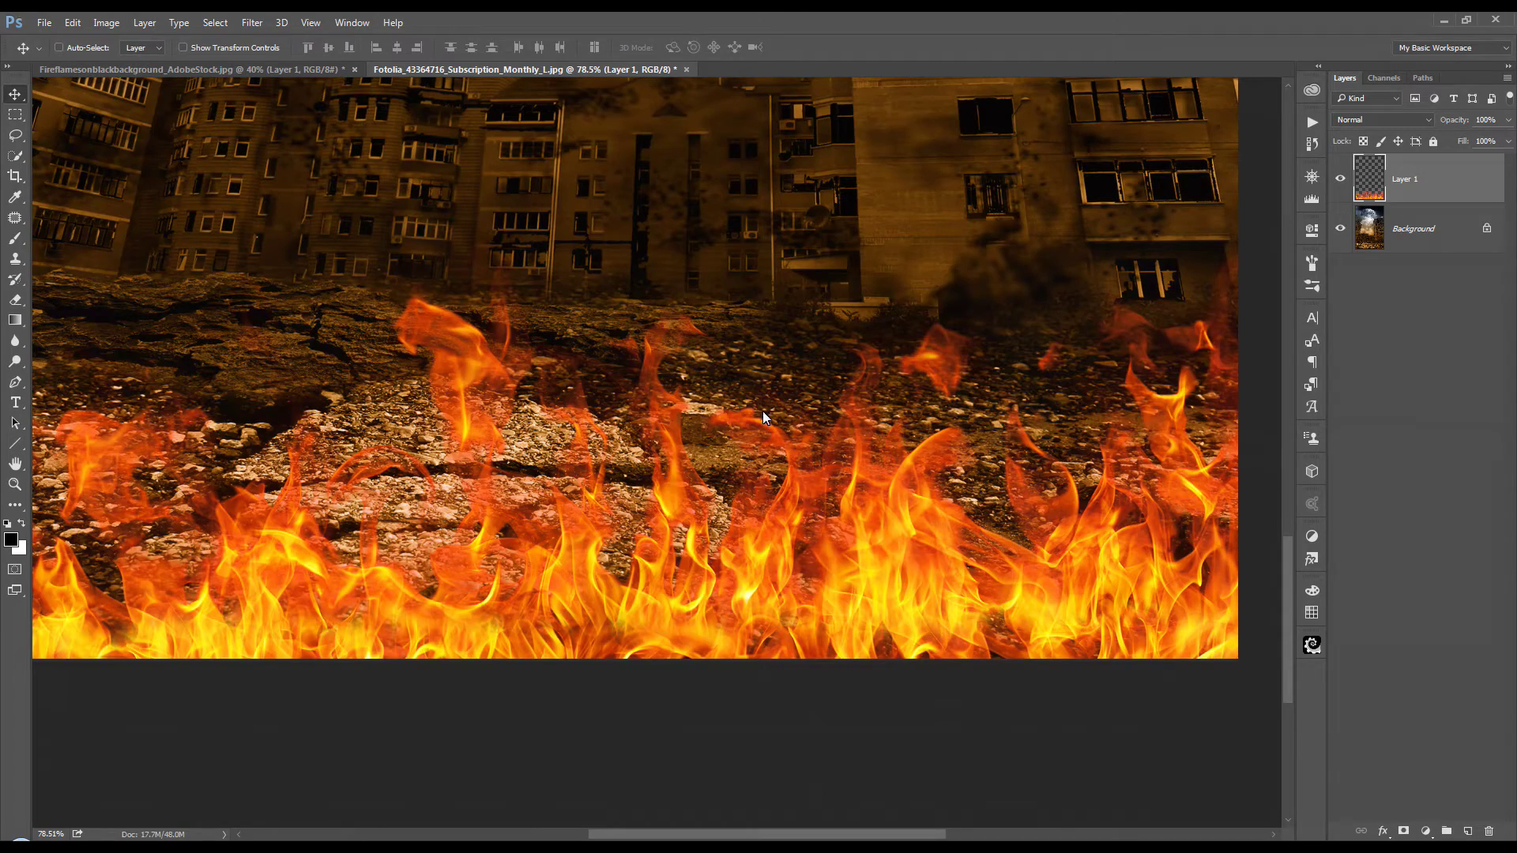
scroll(765, 413, down, 1)
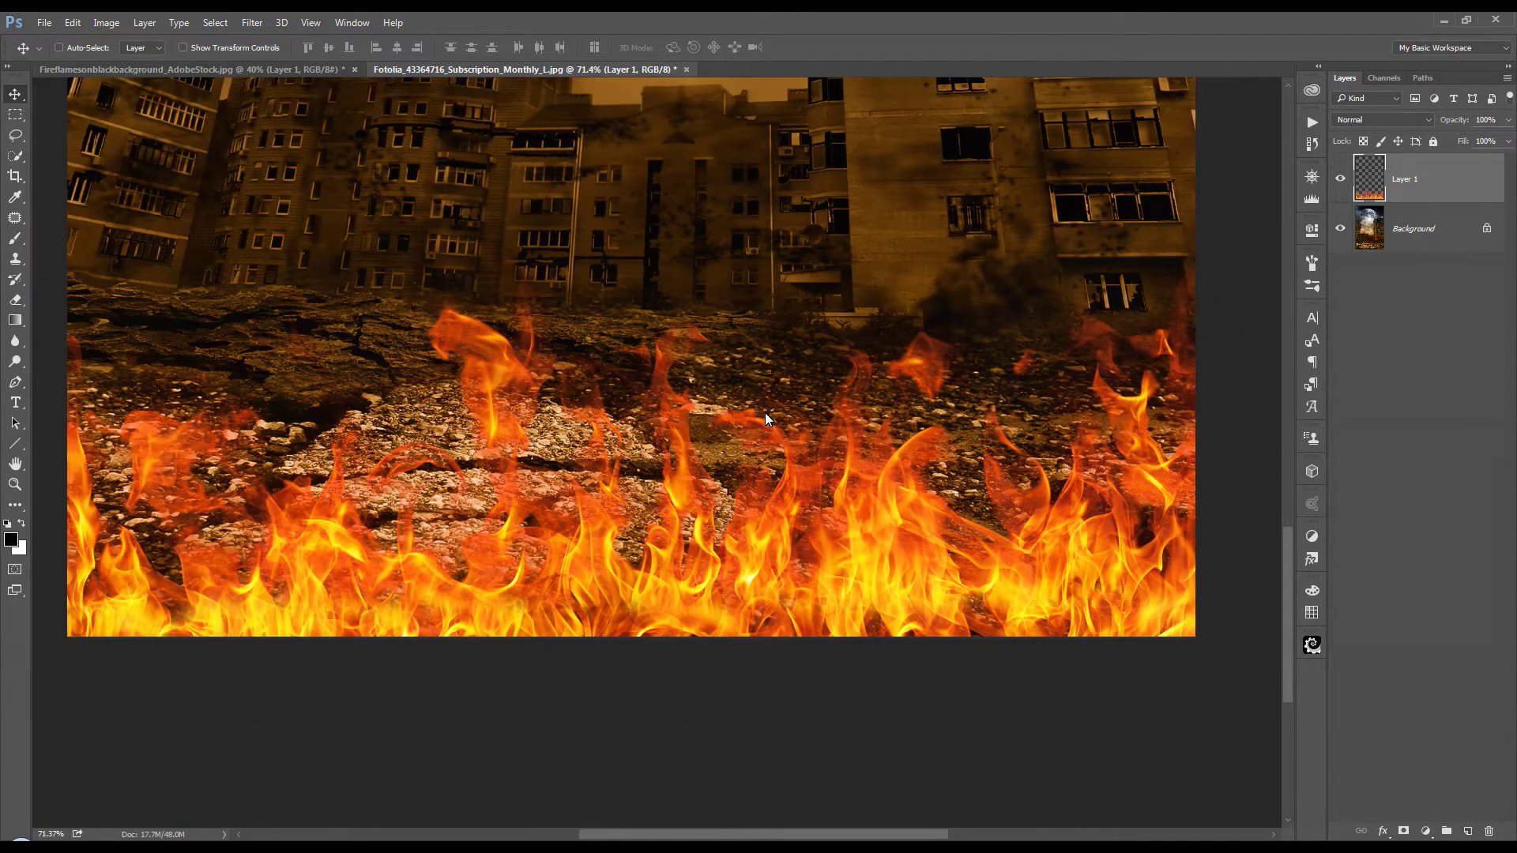
scroll(763, 415, down, 4)
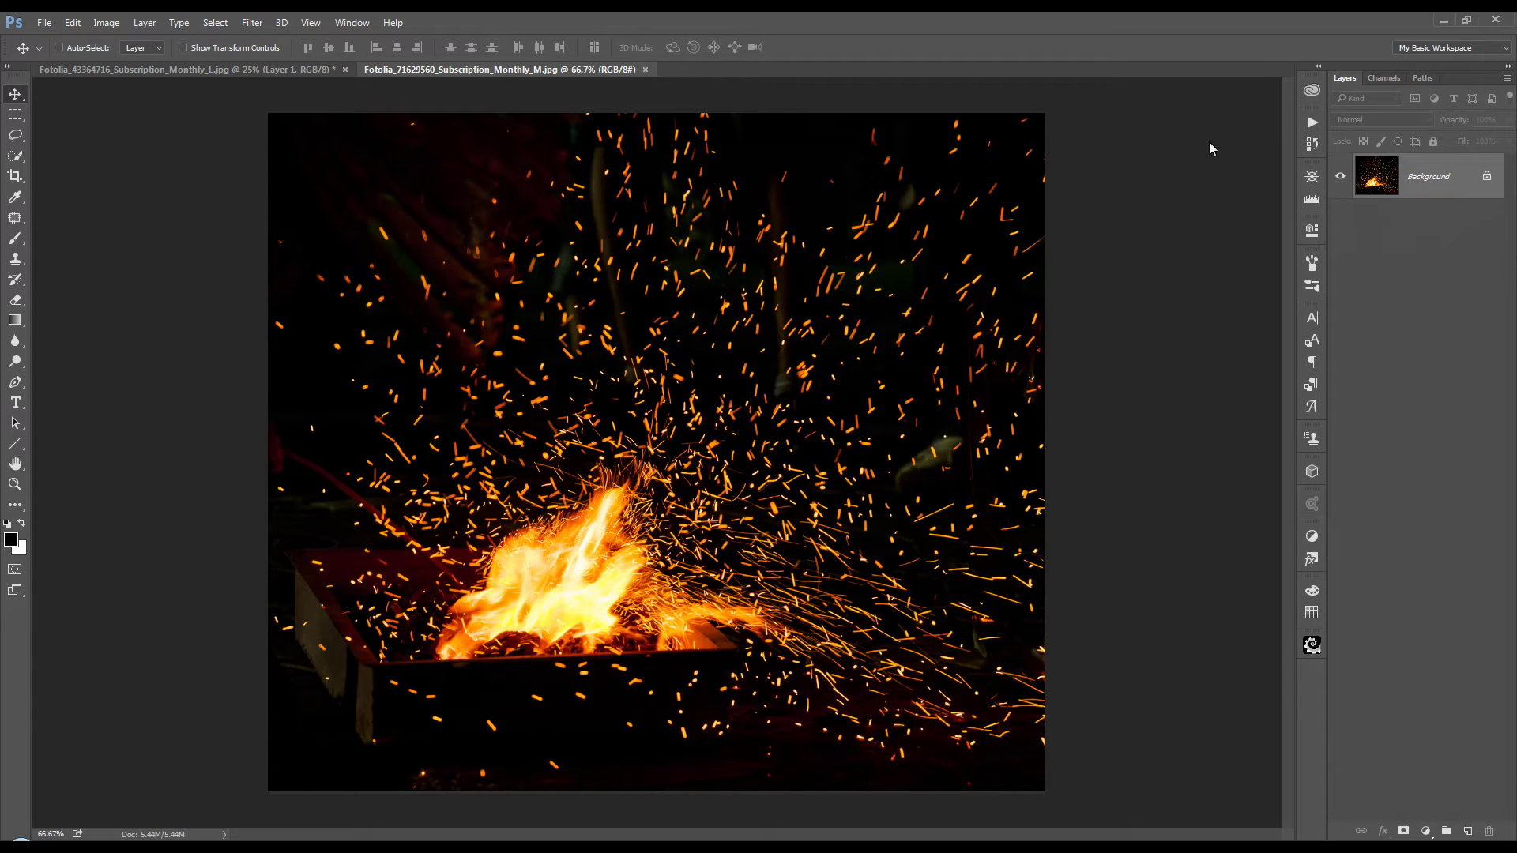
Duplicate the sparks image's Red channel as a new 'Red copy' channel
click(1381, 79)
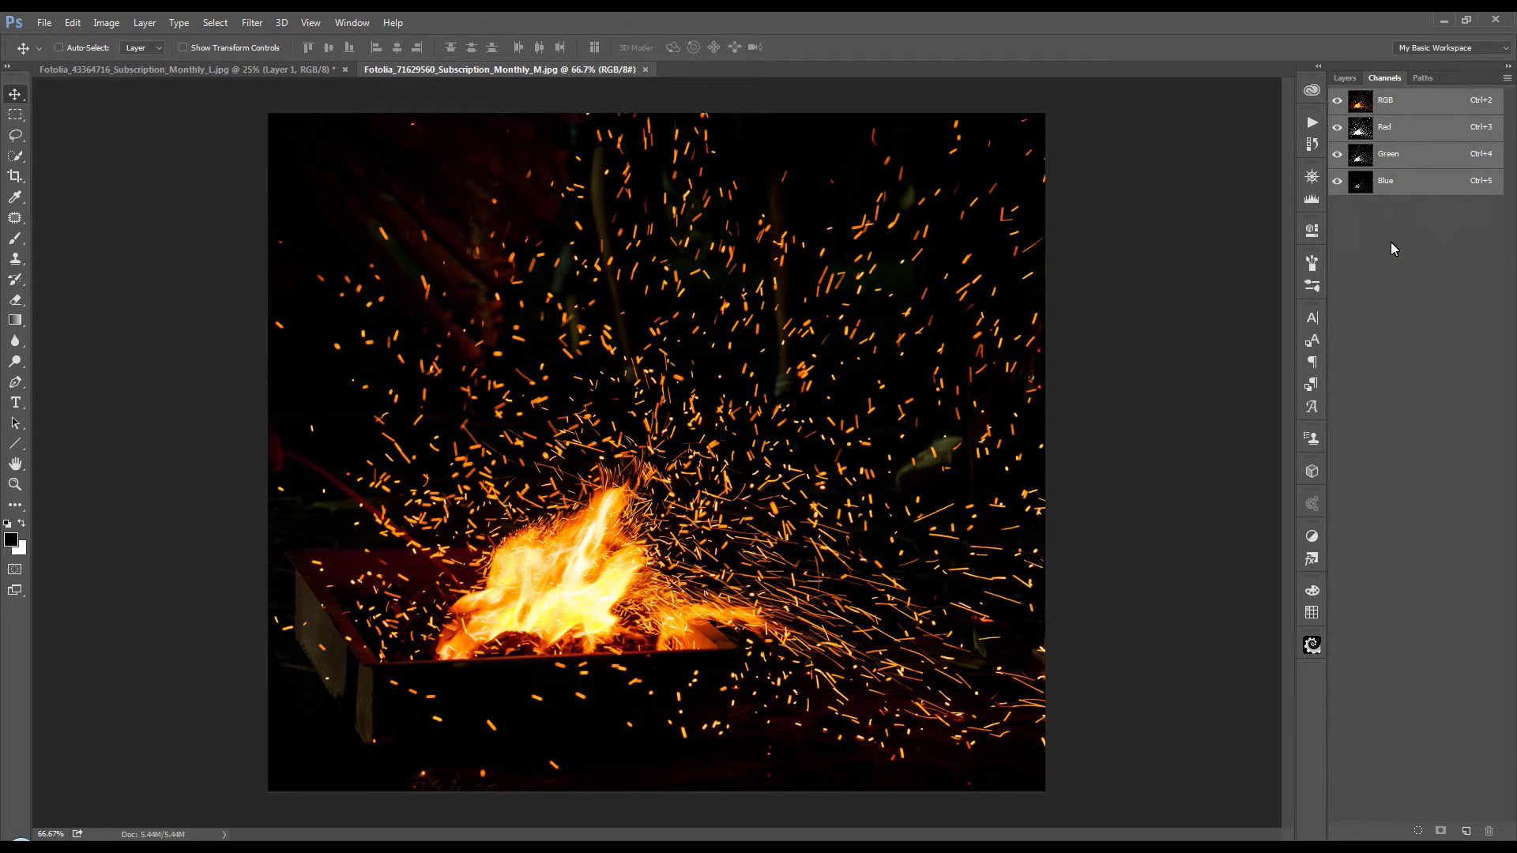
click(1410, 131)
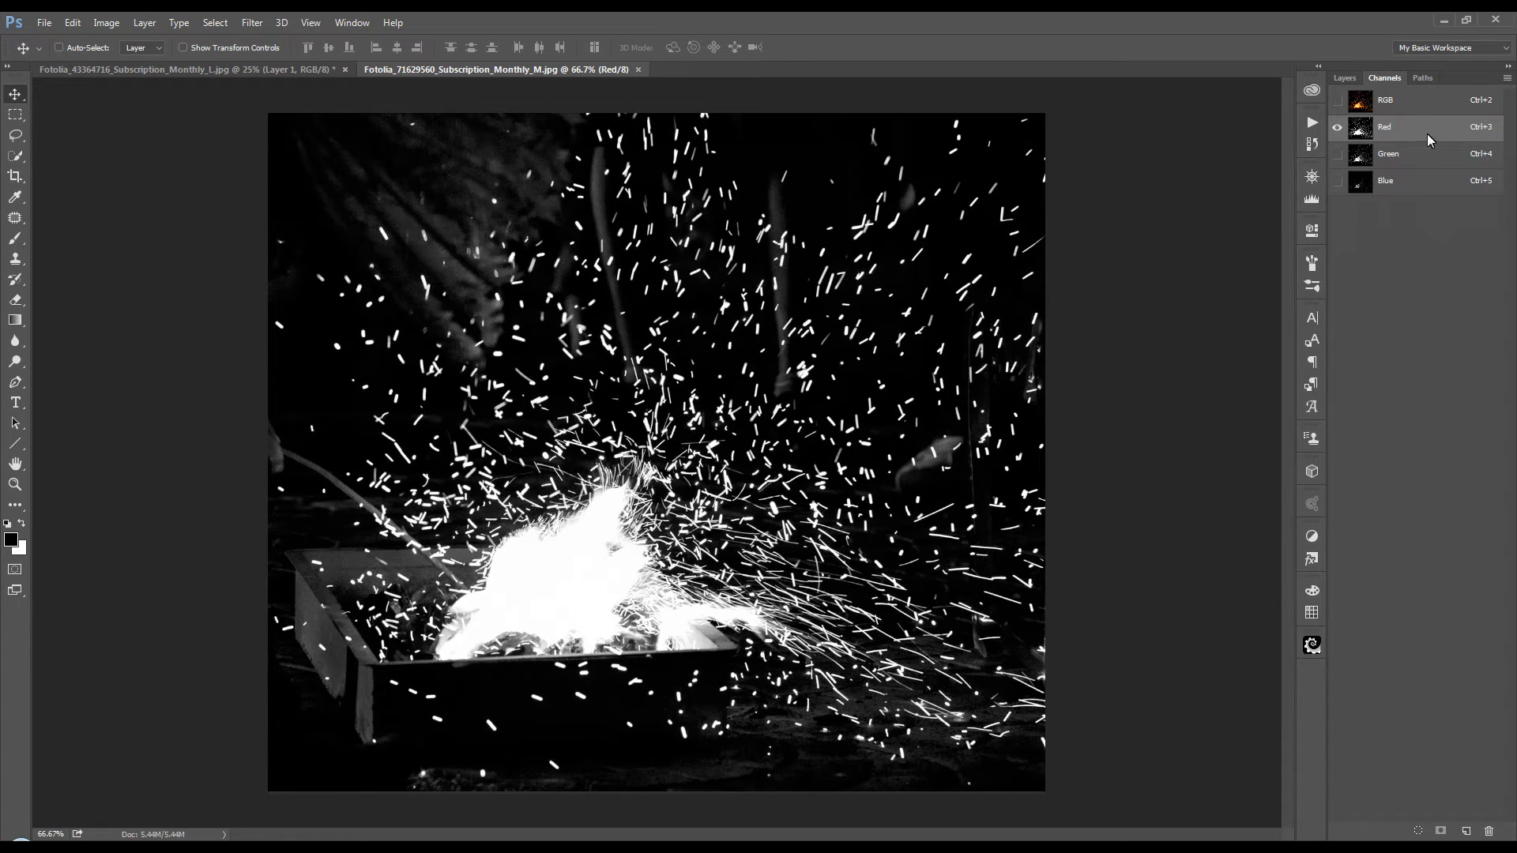
drag(1423, 129, 1469, 833)
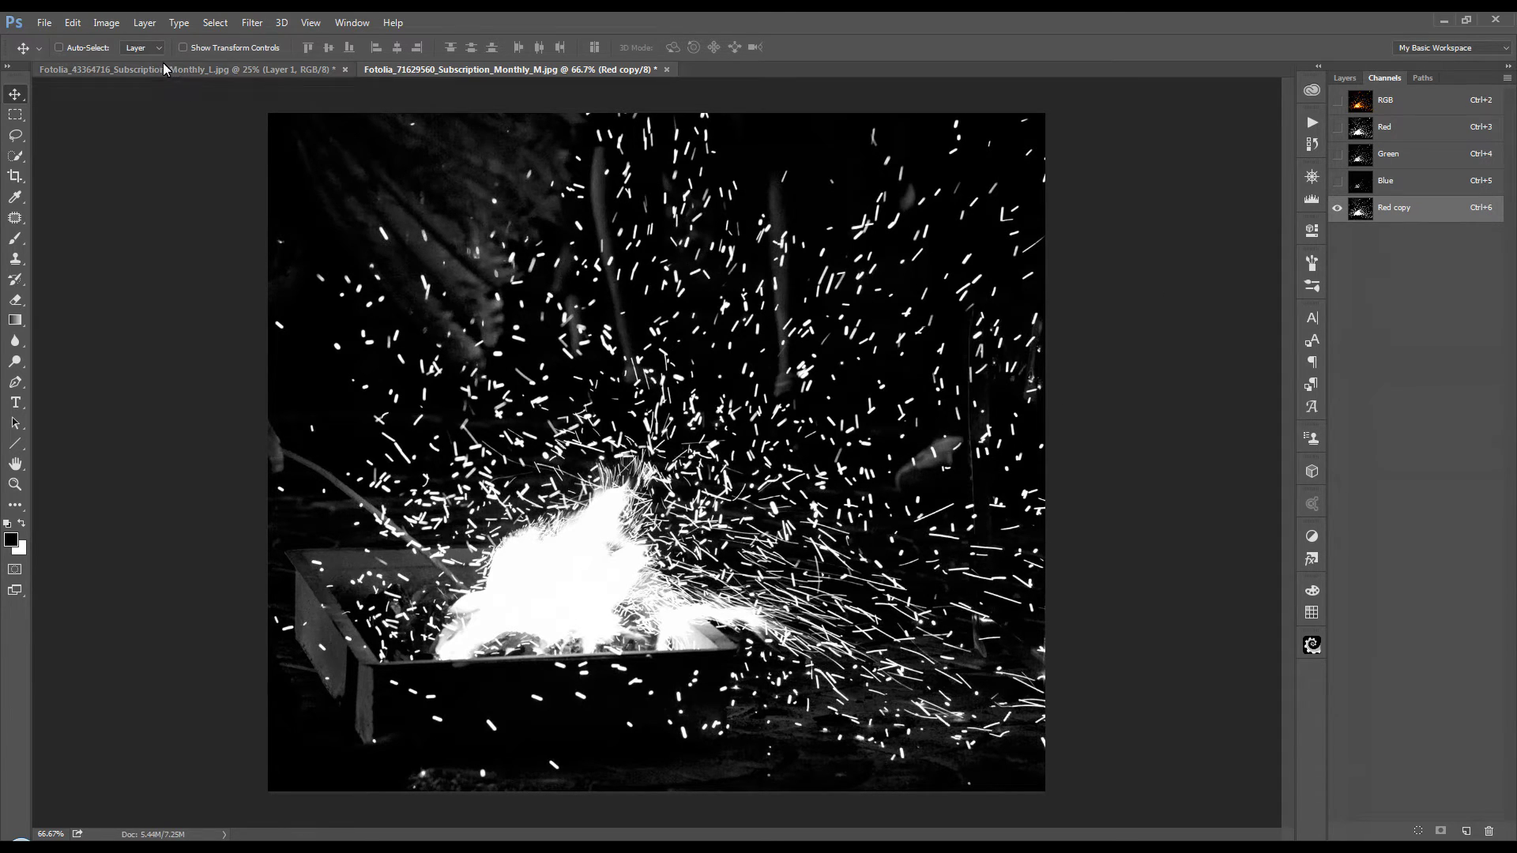
Apply Levels to Red copy with a midtone of about 0.38 and a lowered white point
click(145, 23)
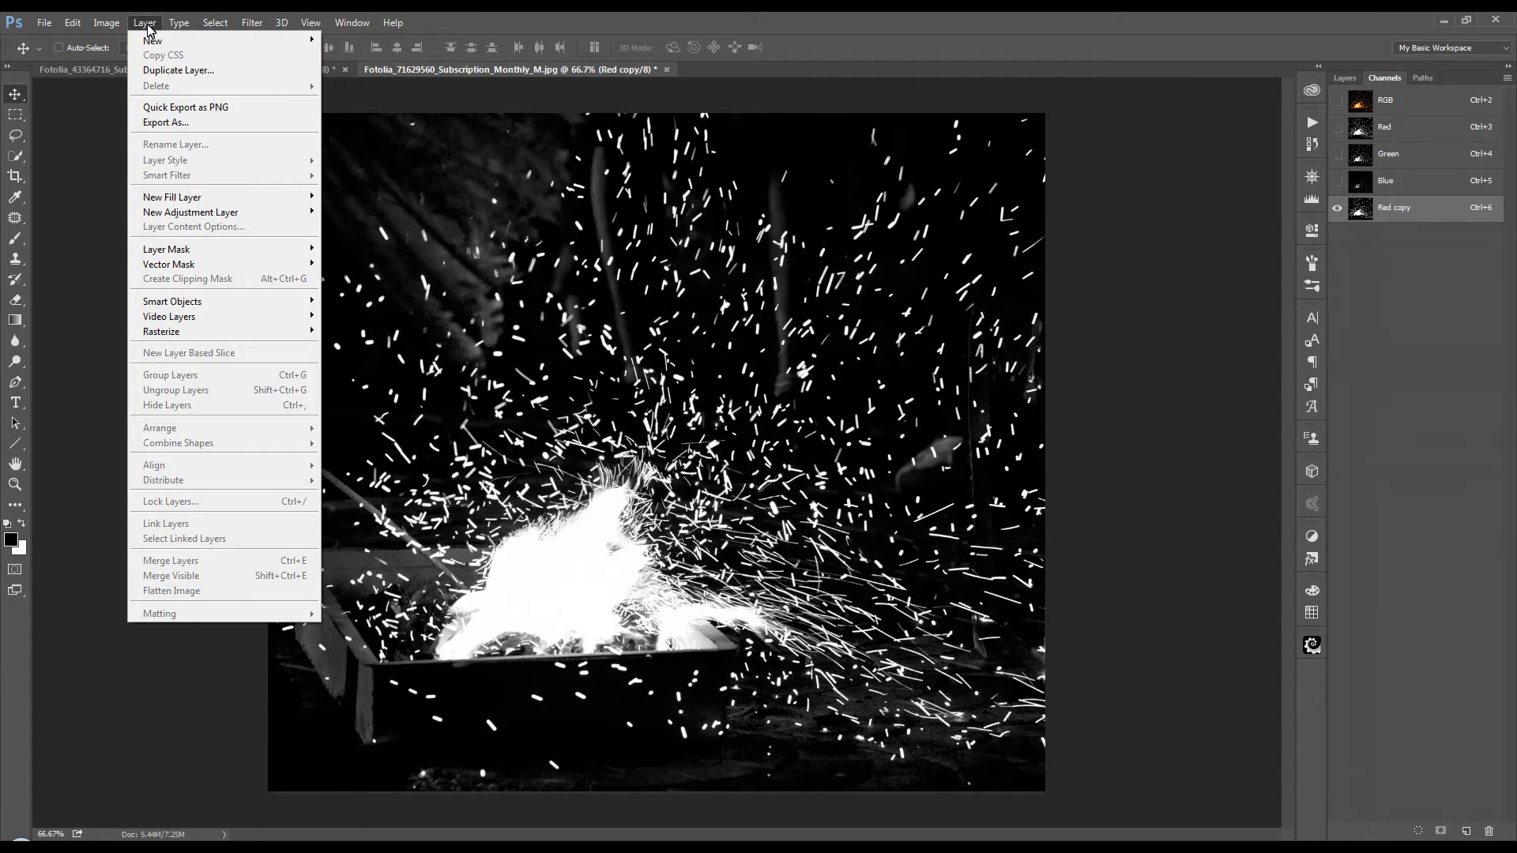
mouse_move(105, 26)
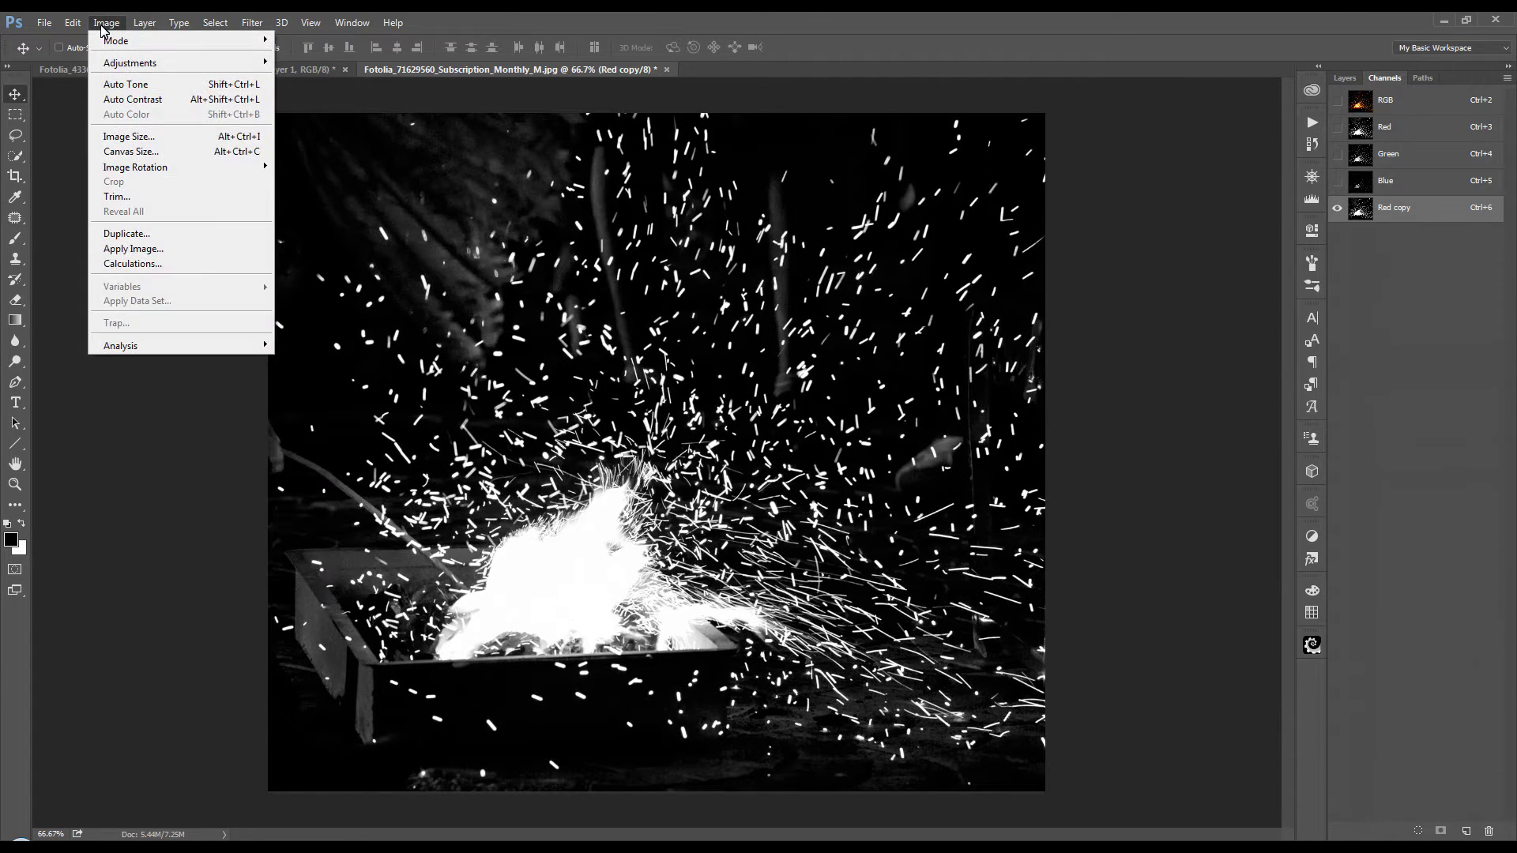
mouse_move(116, 66)
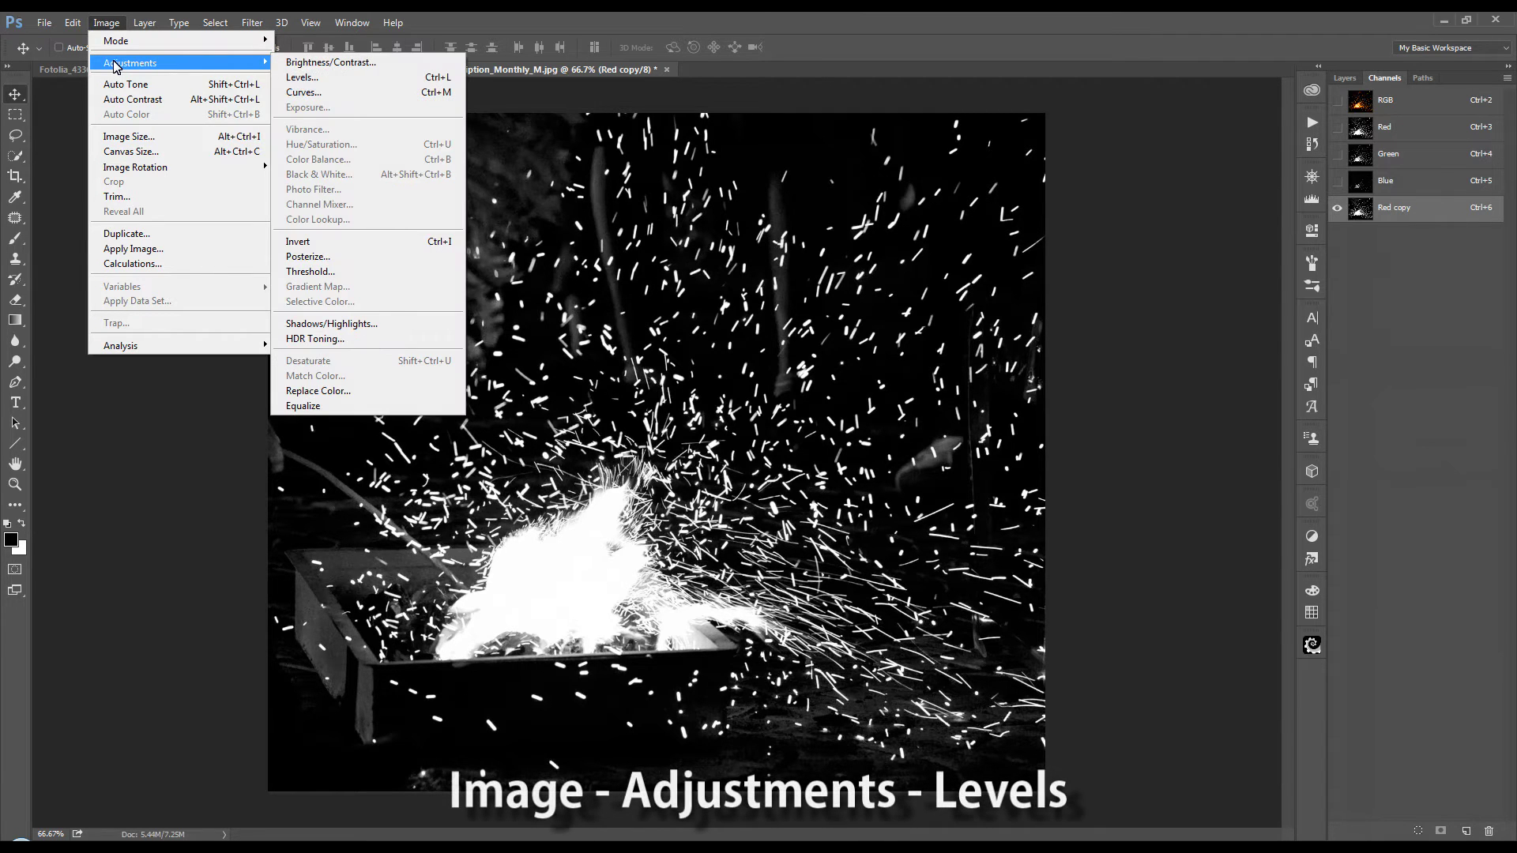
click(304, 77)
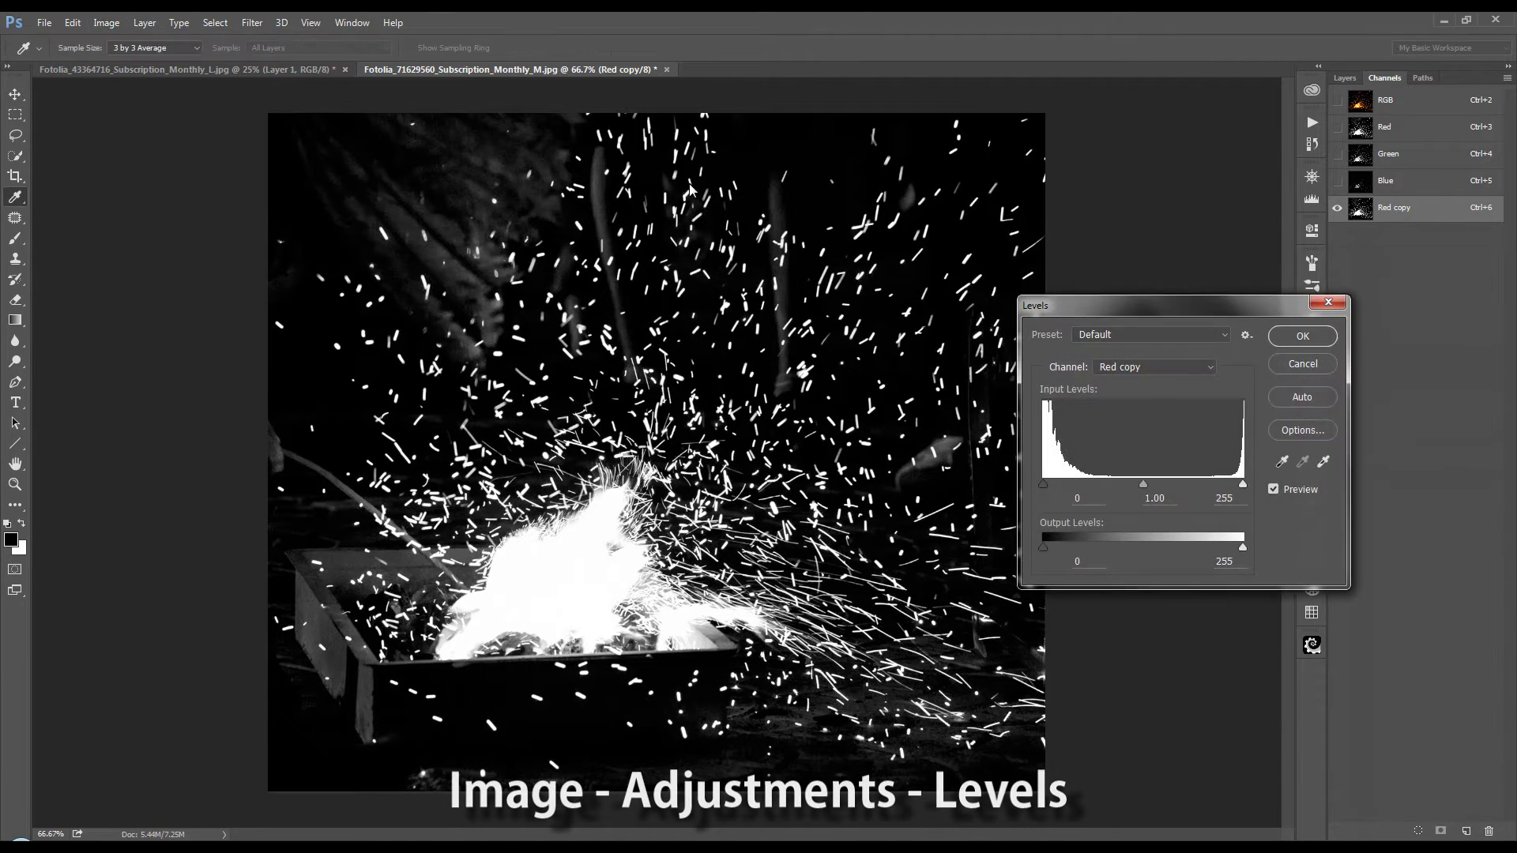
click(1142, 485)
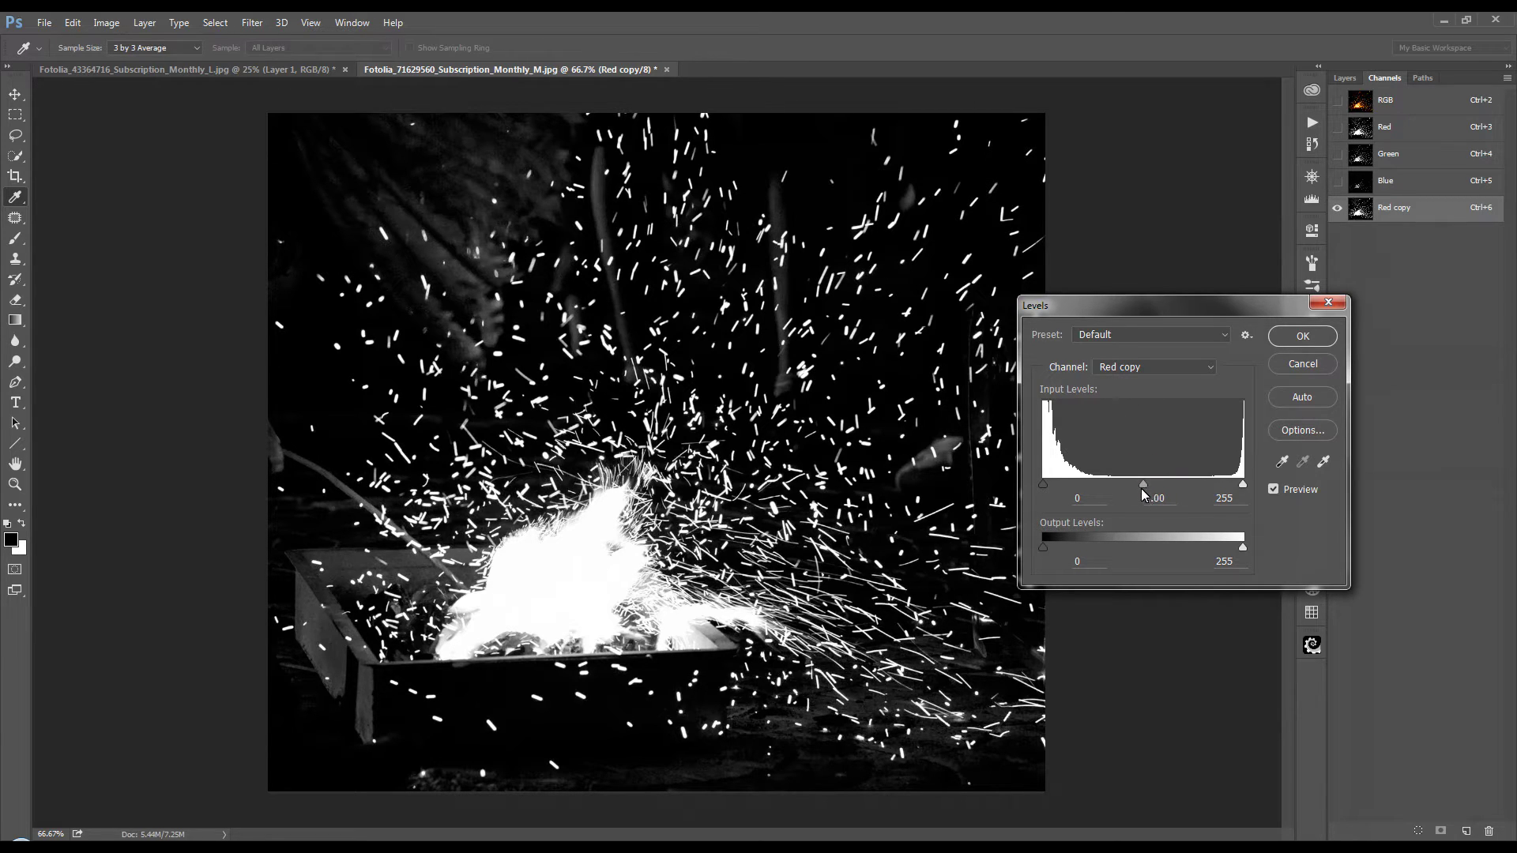
drag(1143, 485, 1140, 485)
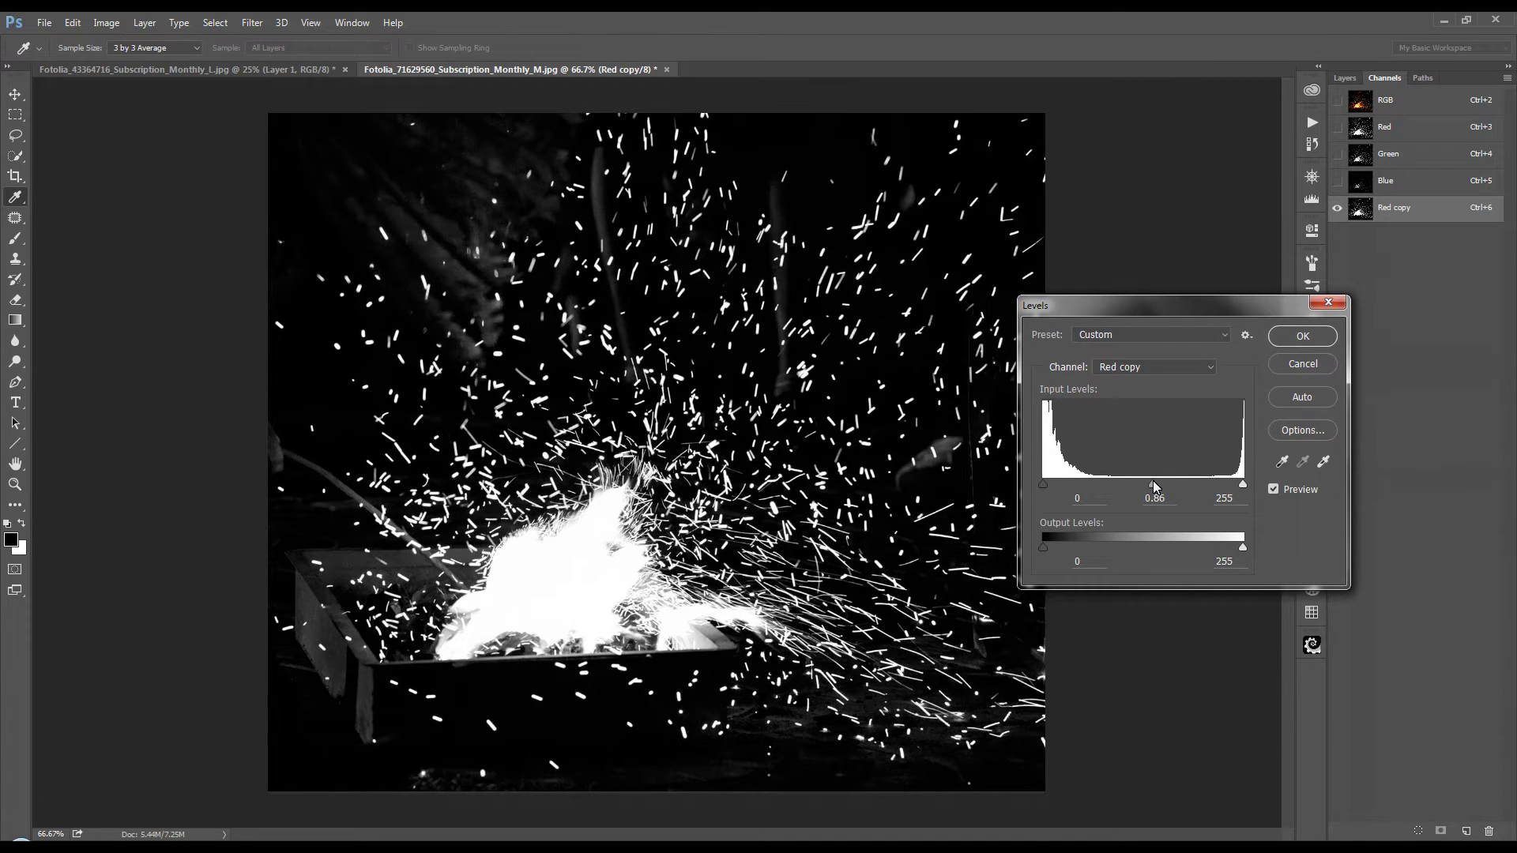
drag(1153, 482, 1194, 481)
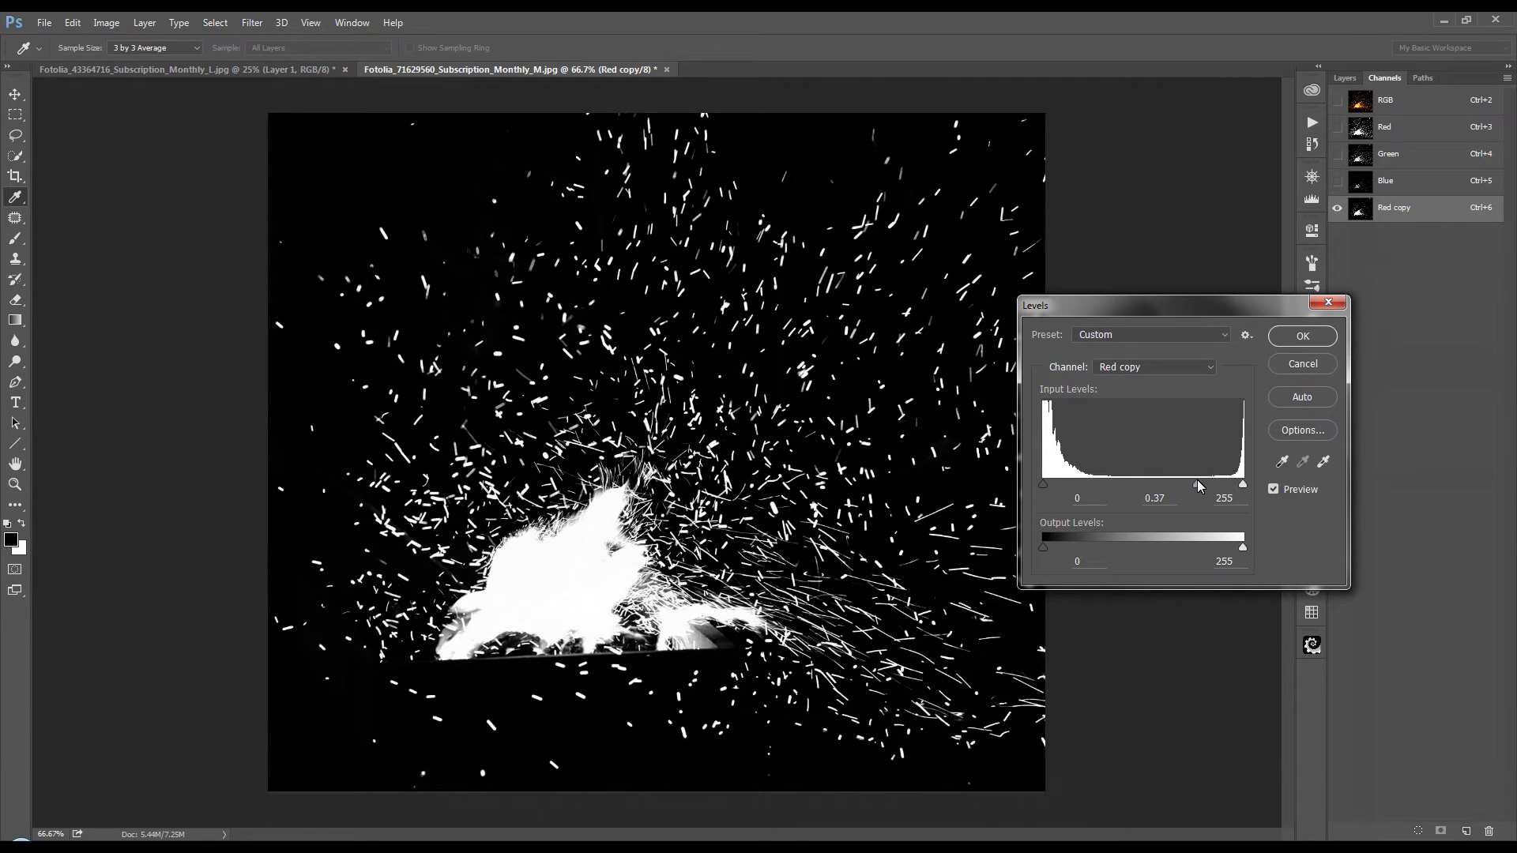
drag(1197, 482, 1193, 485)
click(1195, 485)
drag(1243, 486, 1198, 492)
click(1300, 343)
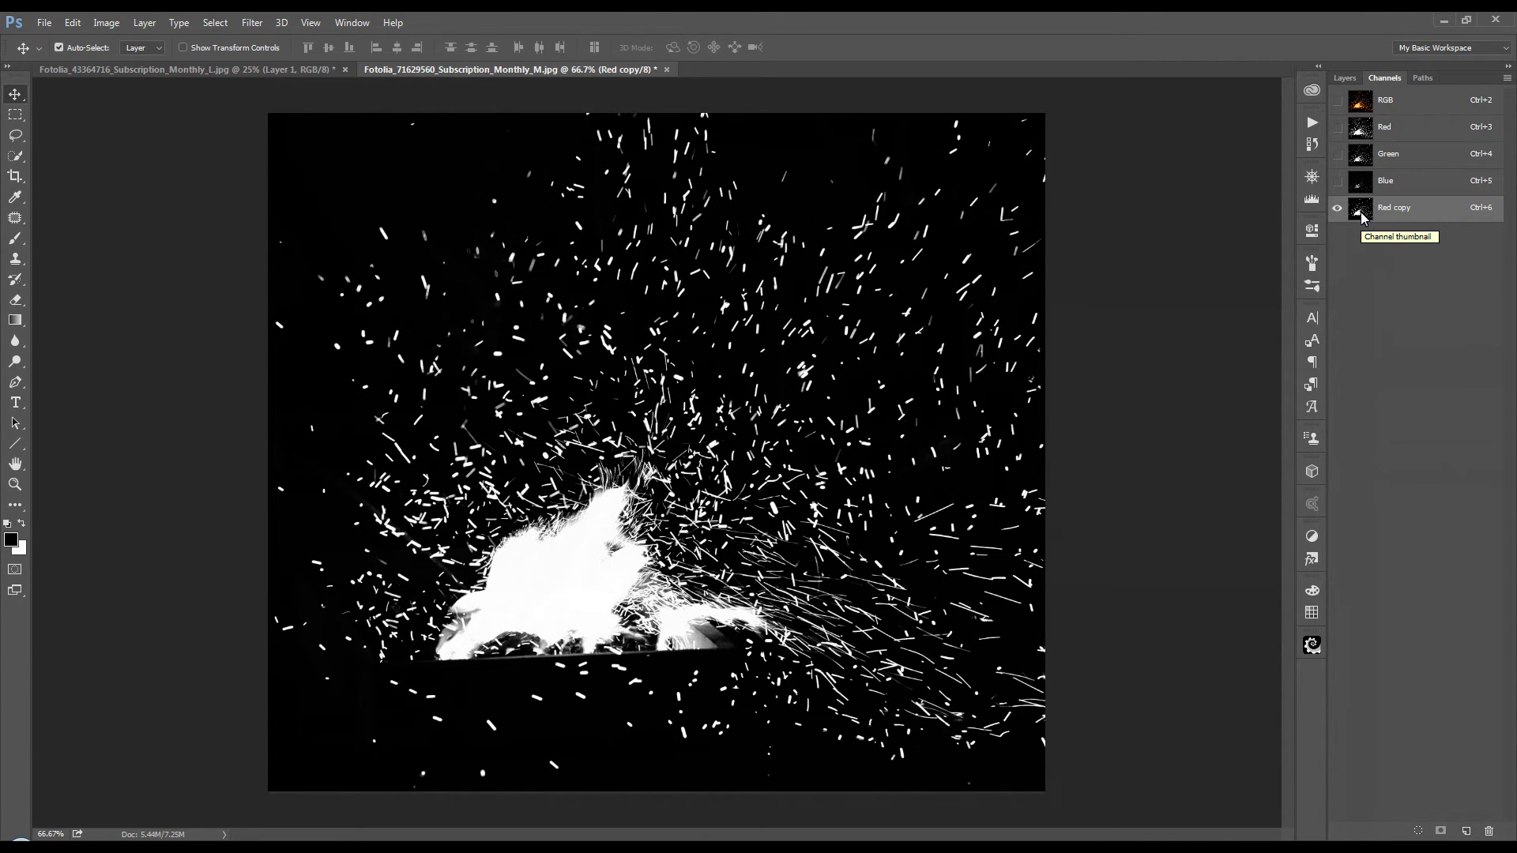
Load Red copy as a selection, copy it to Layer 1 in RGB, and hide Background
ctrl+click(1360, 213)
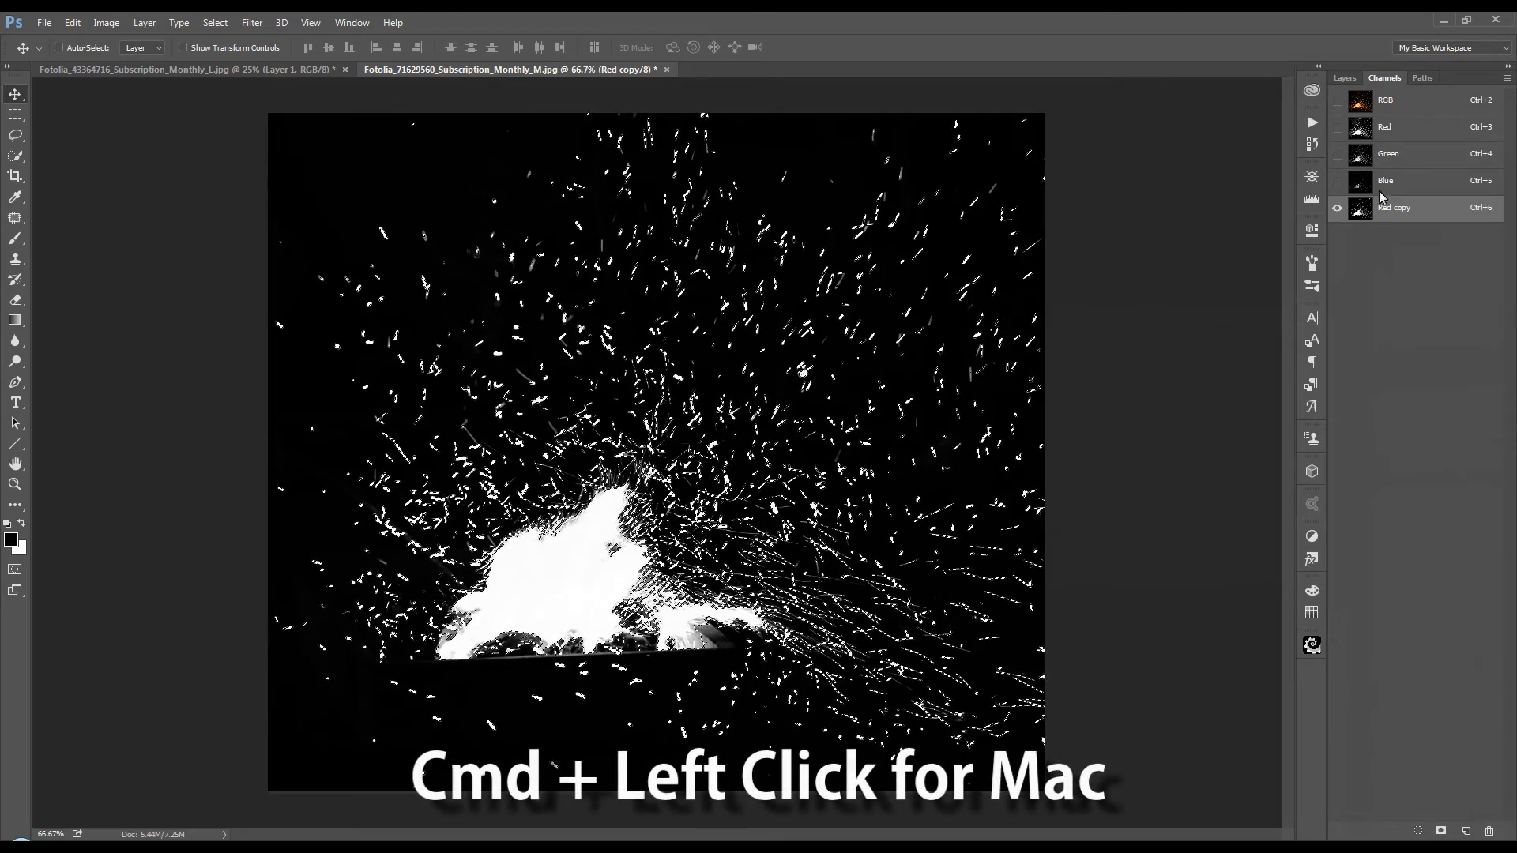
click(1403, 102)
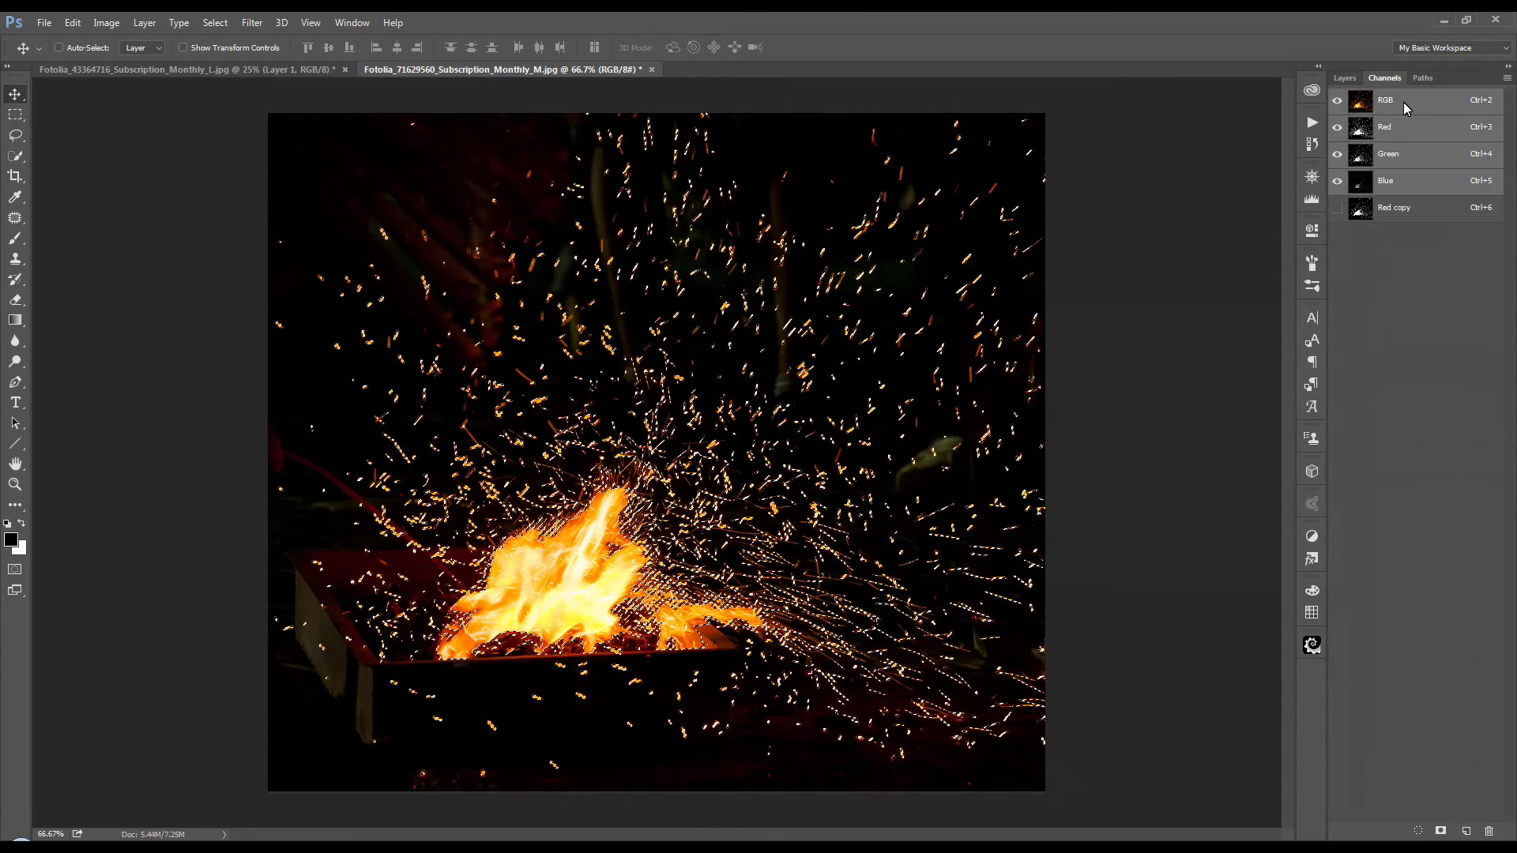
click(1343, 79)
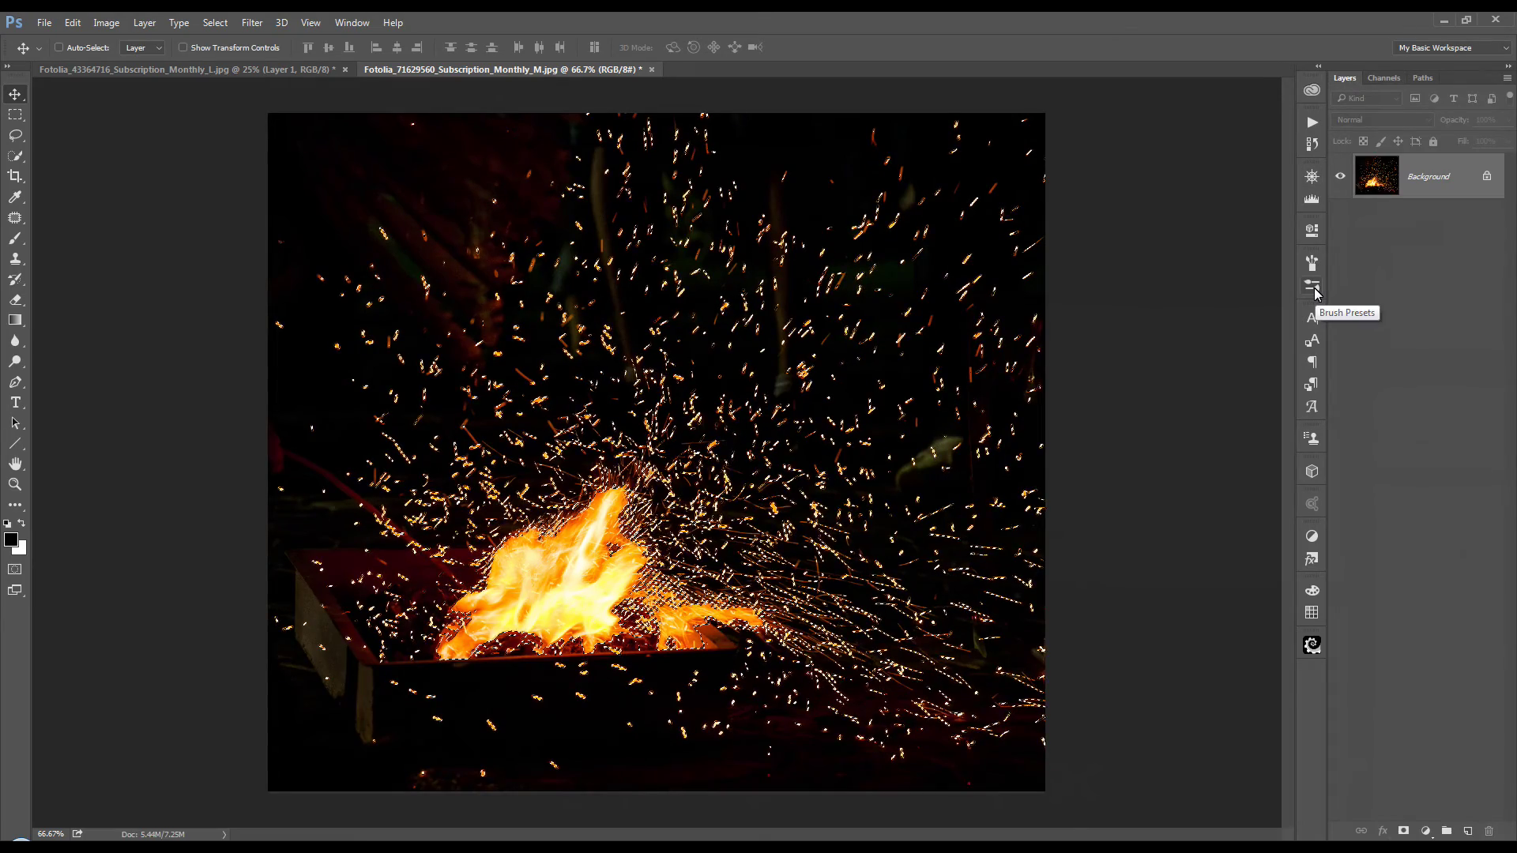
key(ctrl)
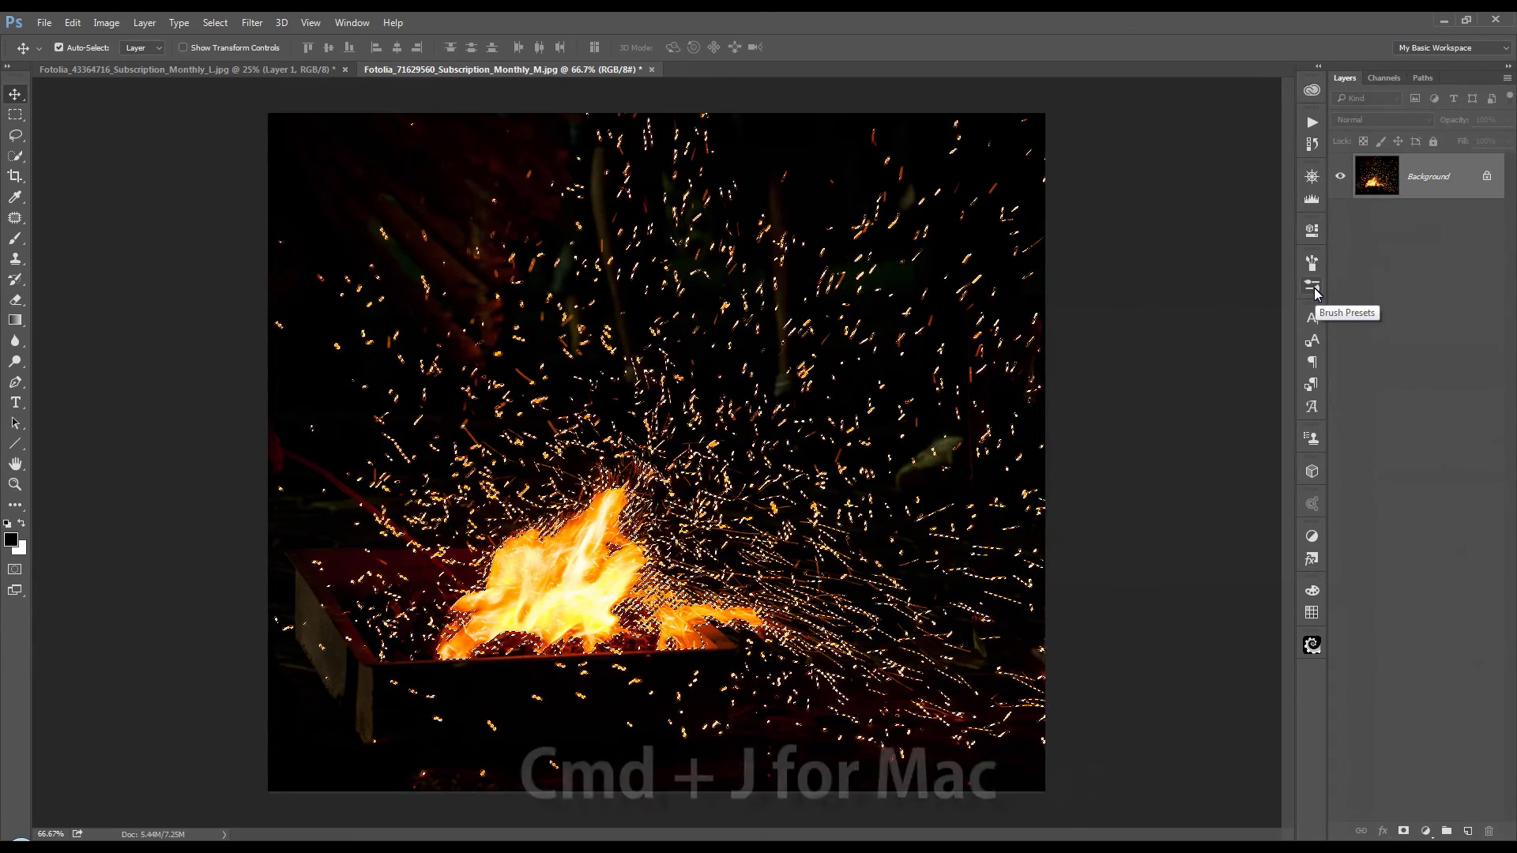
key(ctrl+j)
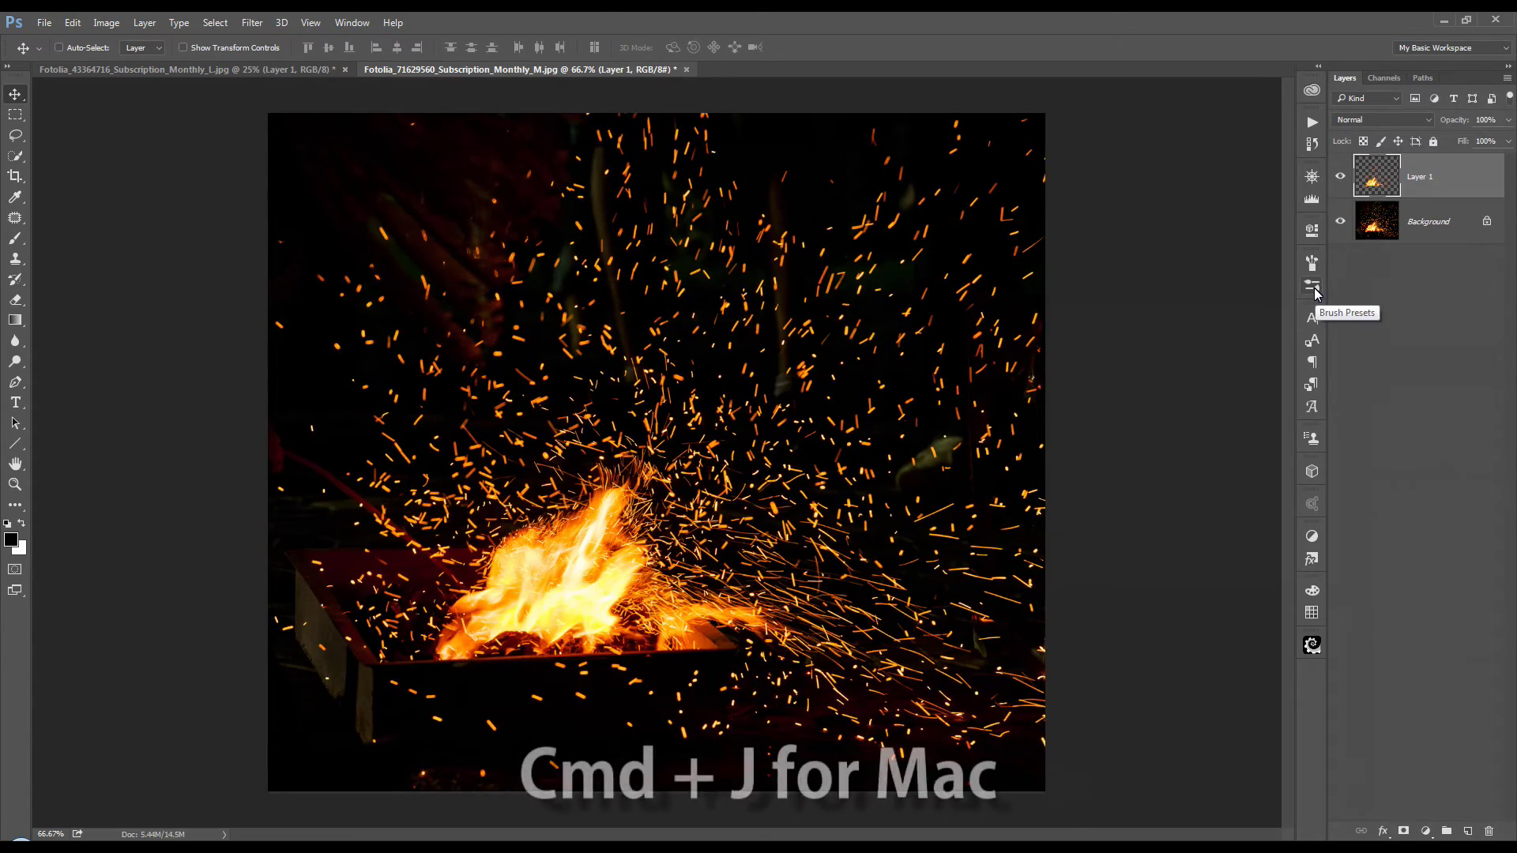
click(1340, 222)
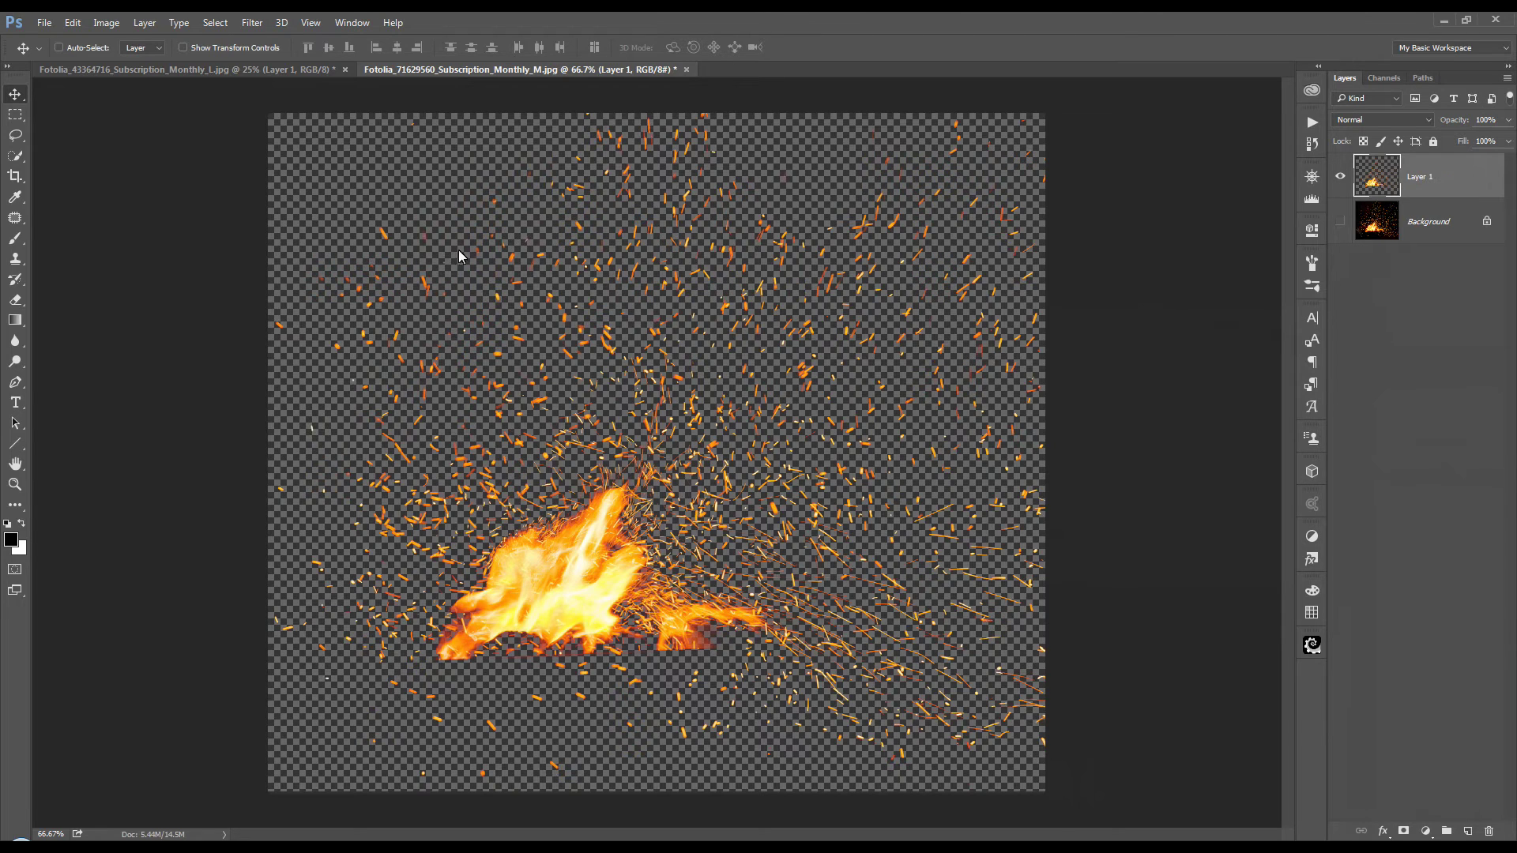
Remove the sparks layer's black matte and pick the layer up to move it
click(149, 30)
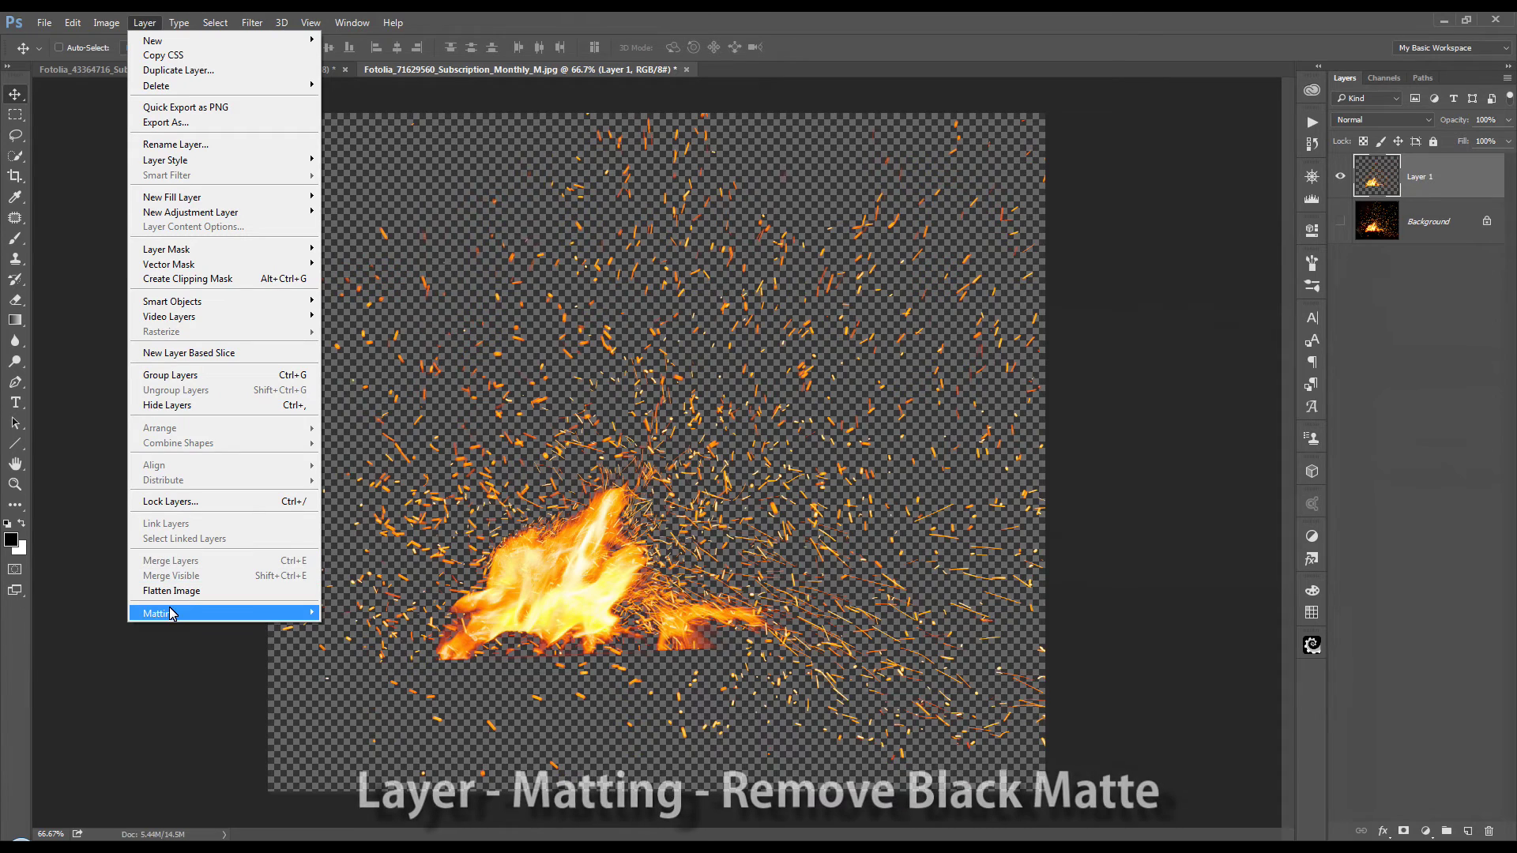
mouse_move(172, 614)
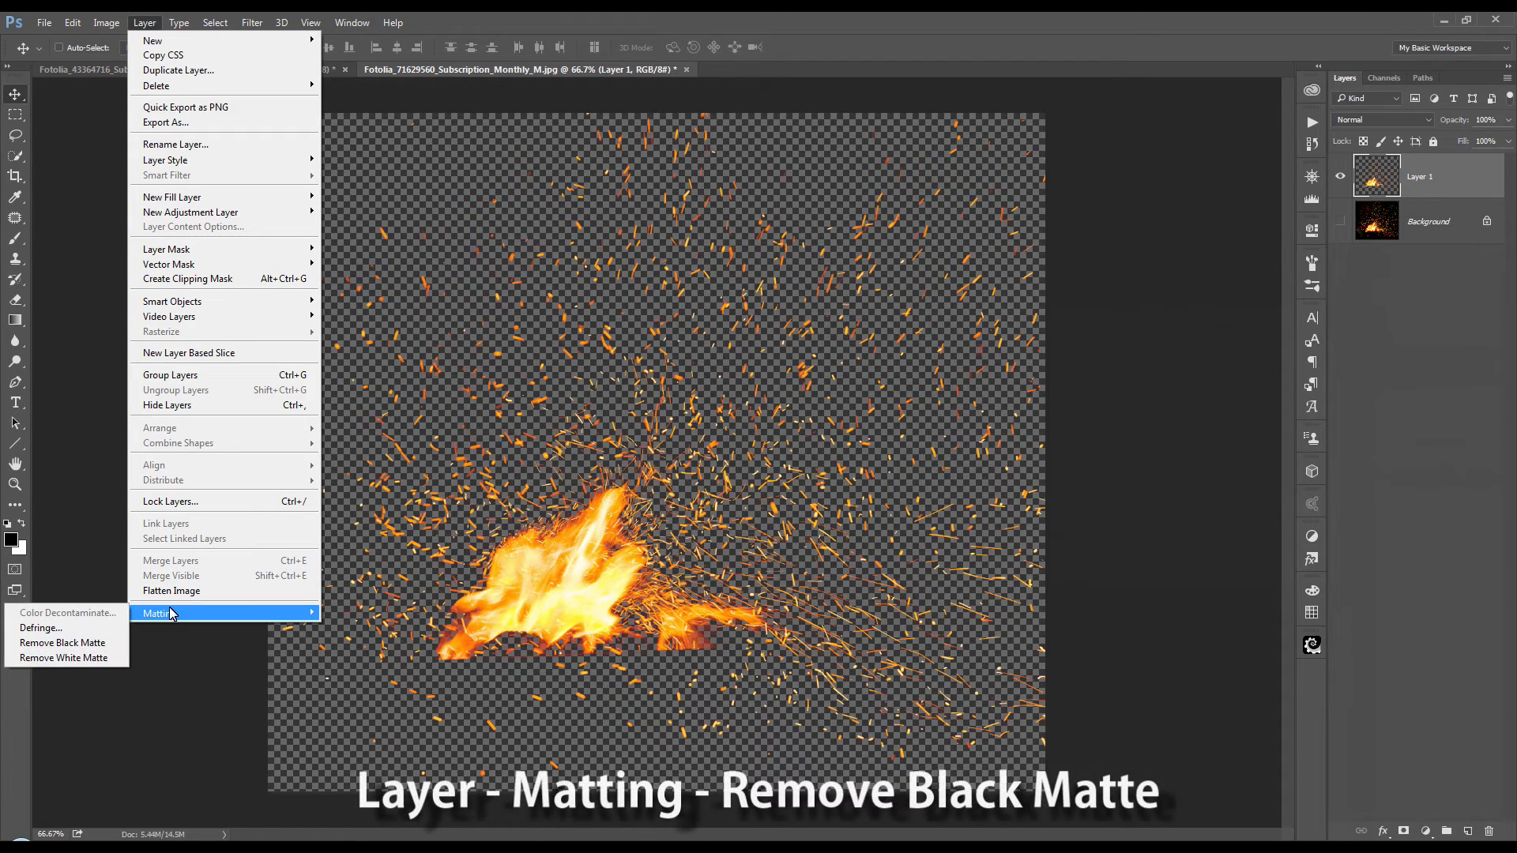
click(85, 644)
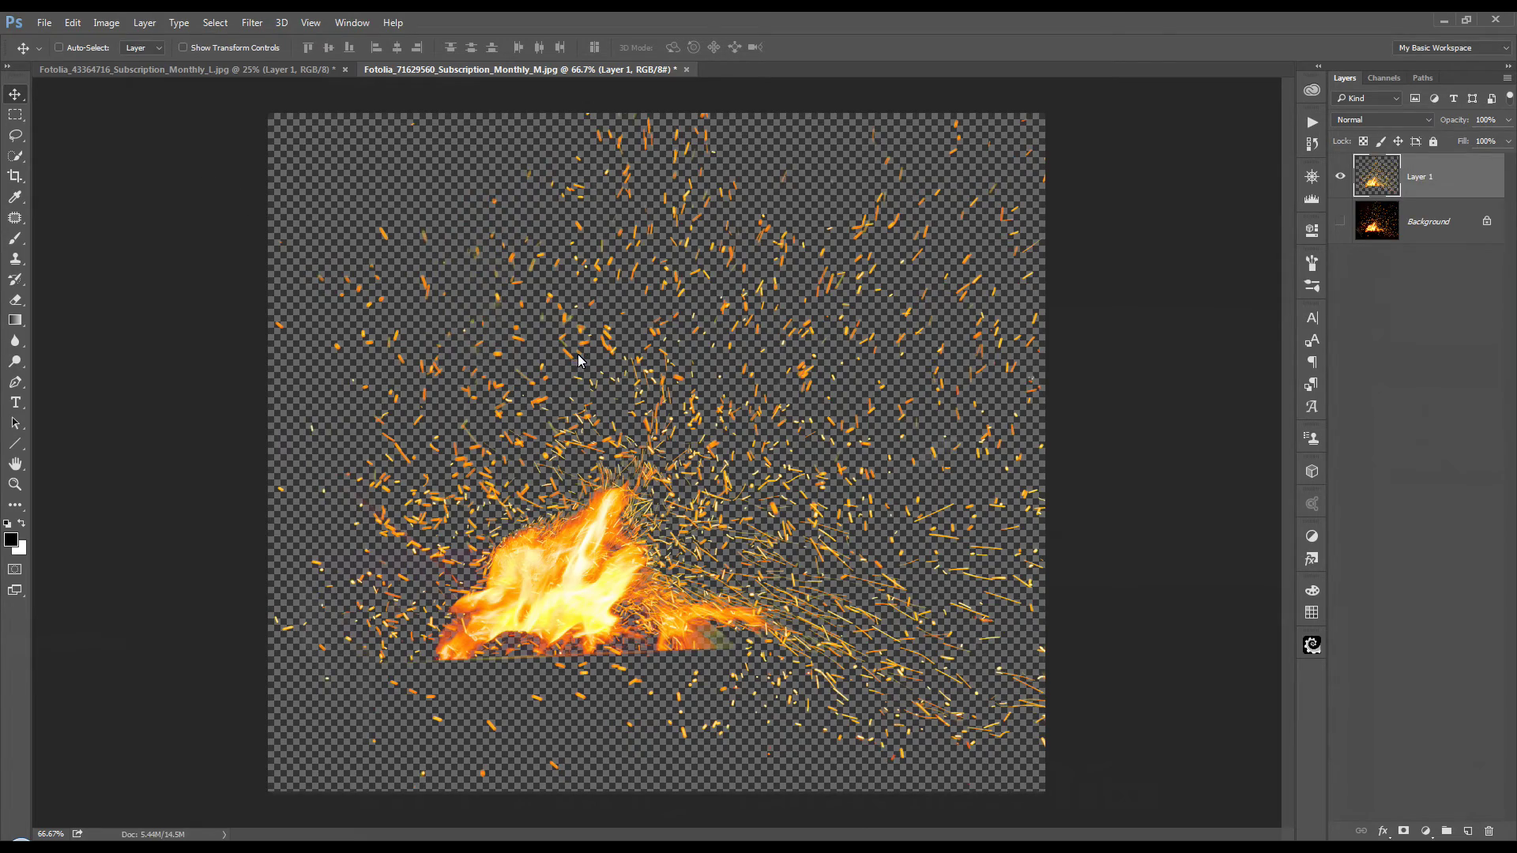
drag(521, 315, 340, 160)
Set the fire and sparks as Layer 2 on the middle building's roof and add a layer mask
drag(576, 436, 632, 469)
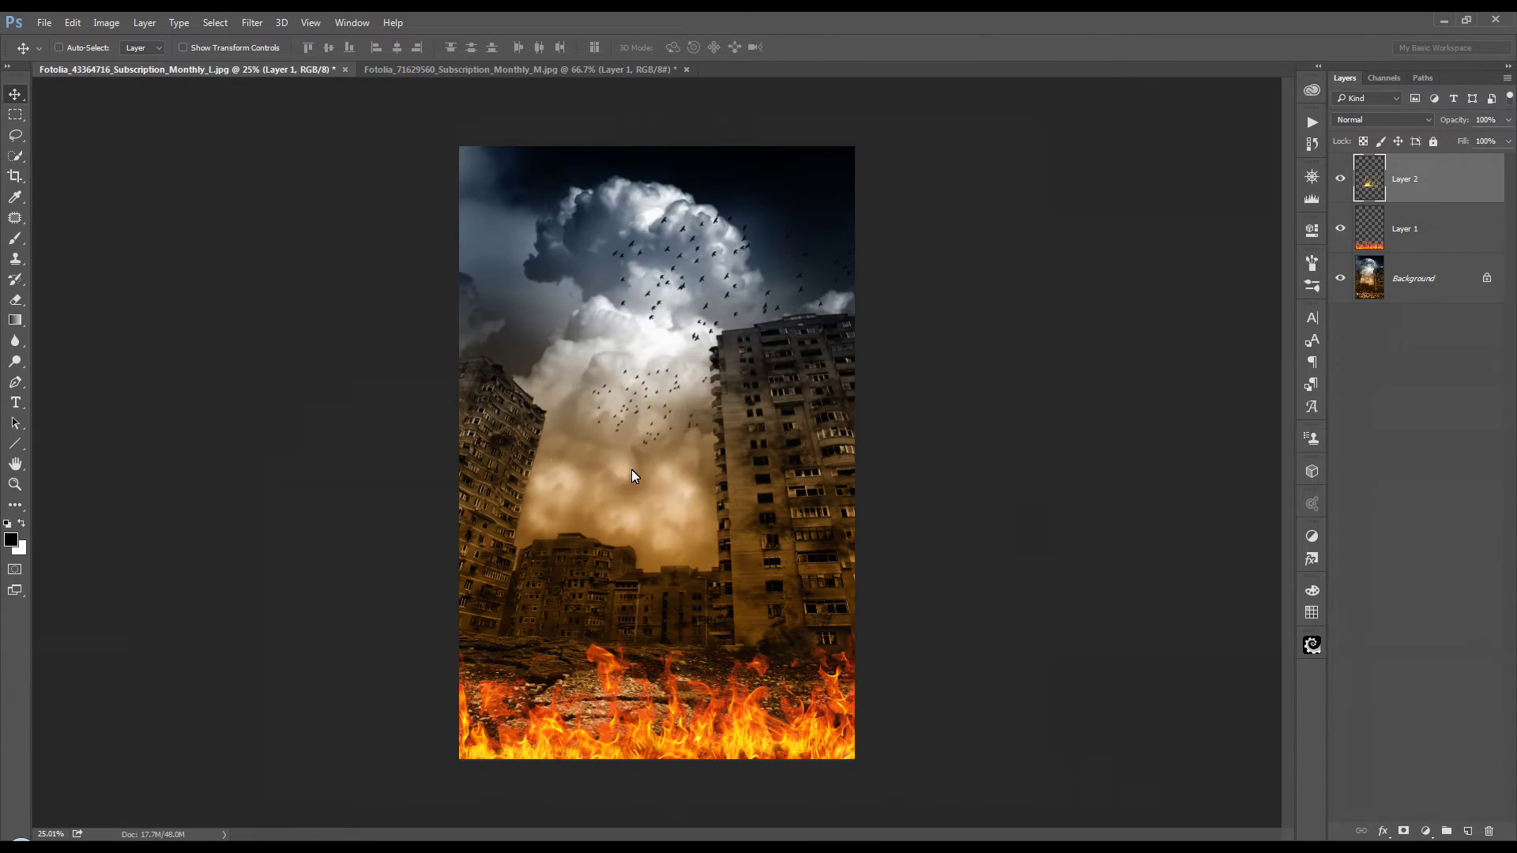
drag(655, 551, 624, 508)
scroll(638, 556, up, 5)
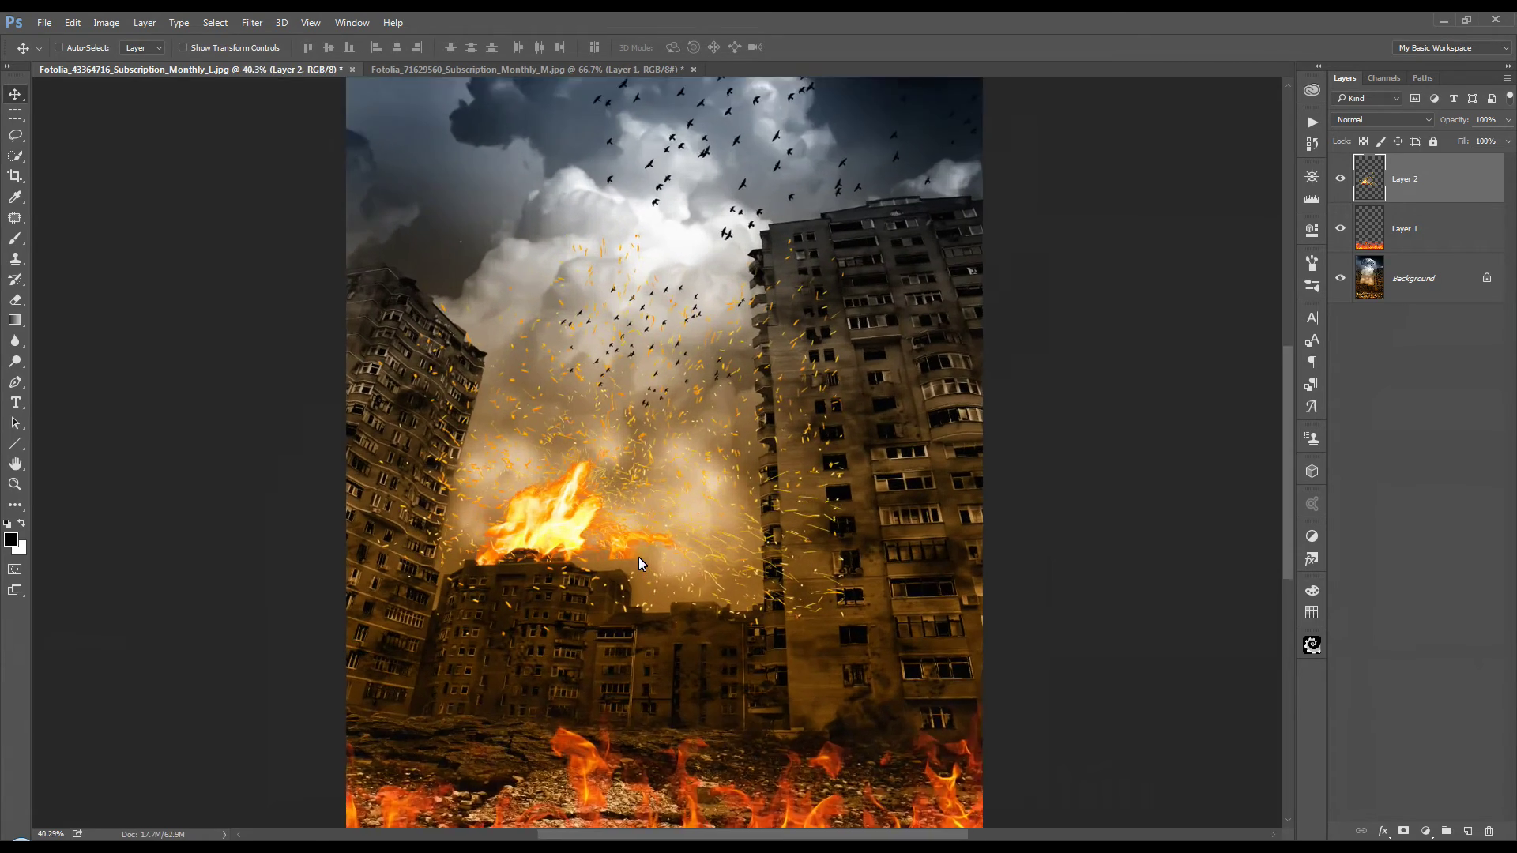
scroll(635, 538, up, 1)
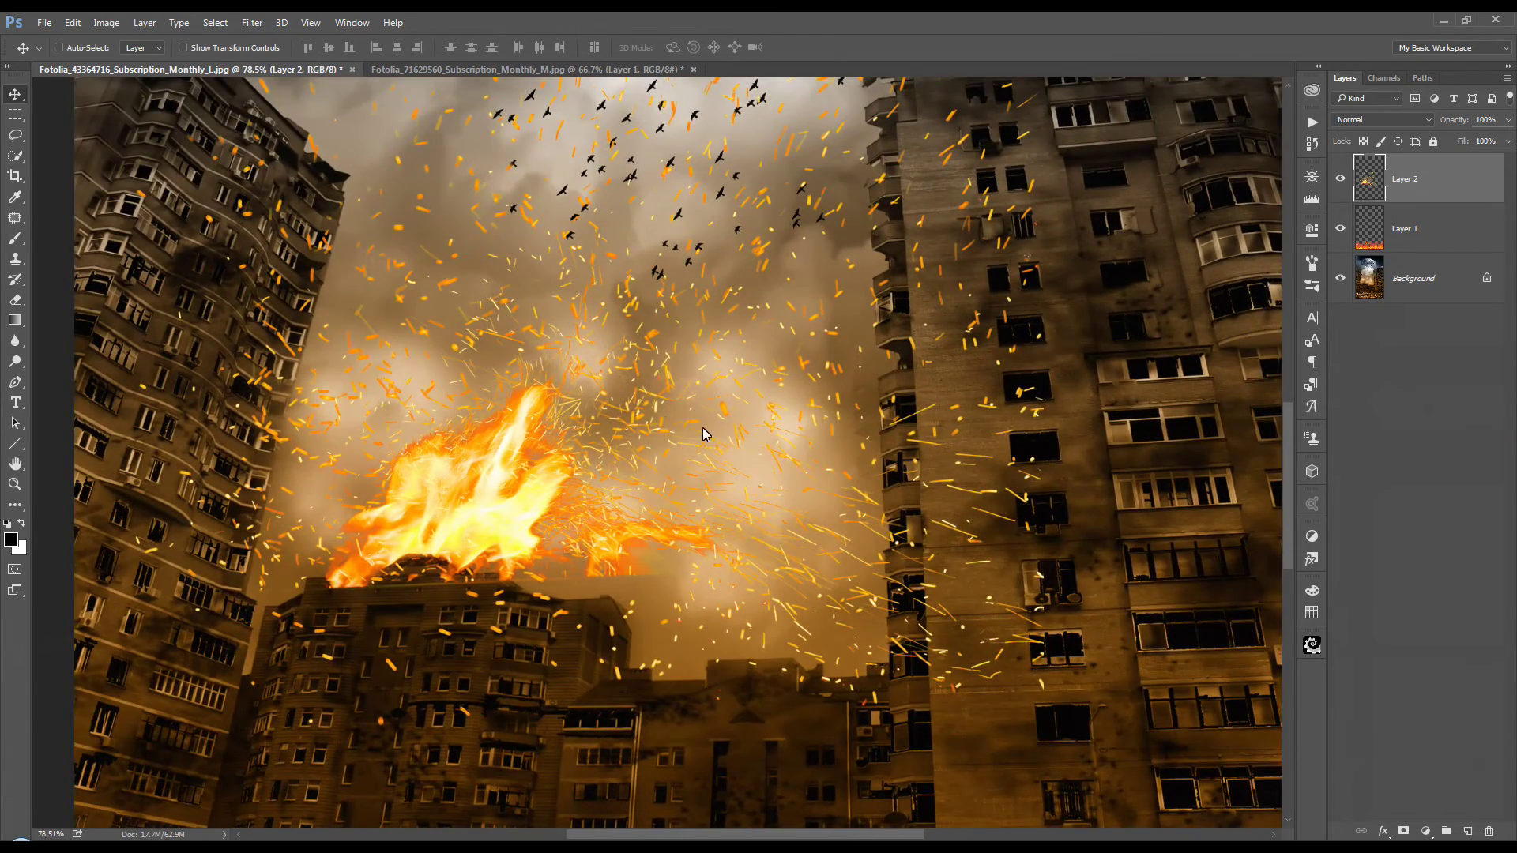
scroll(703, 429, up, 1)
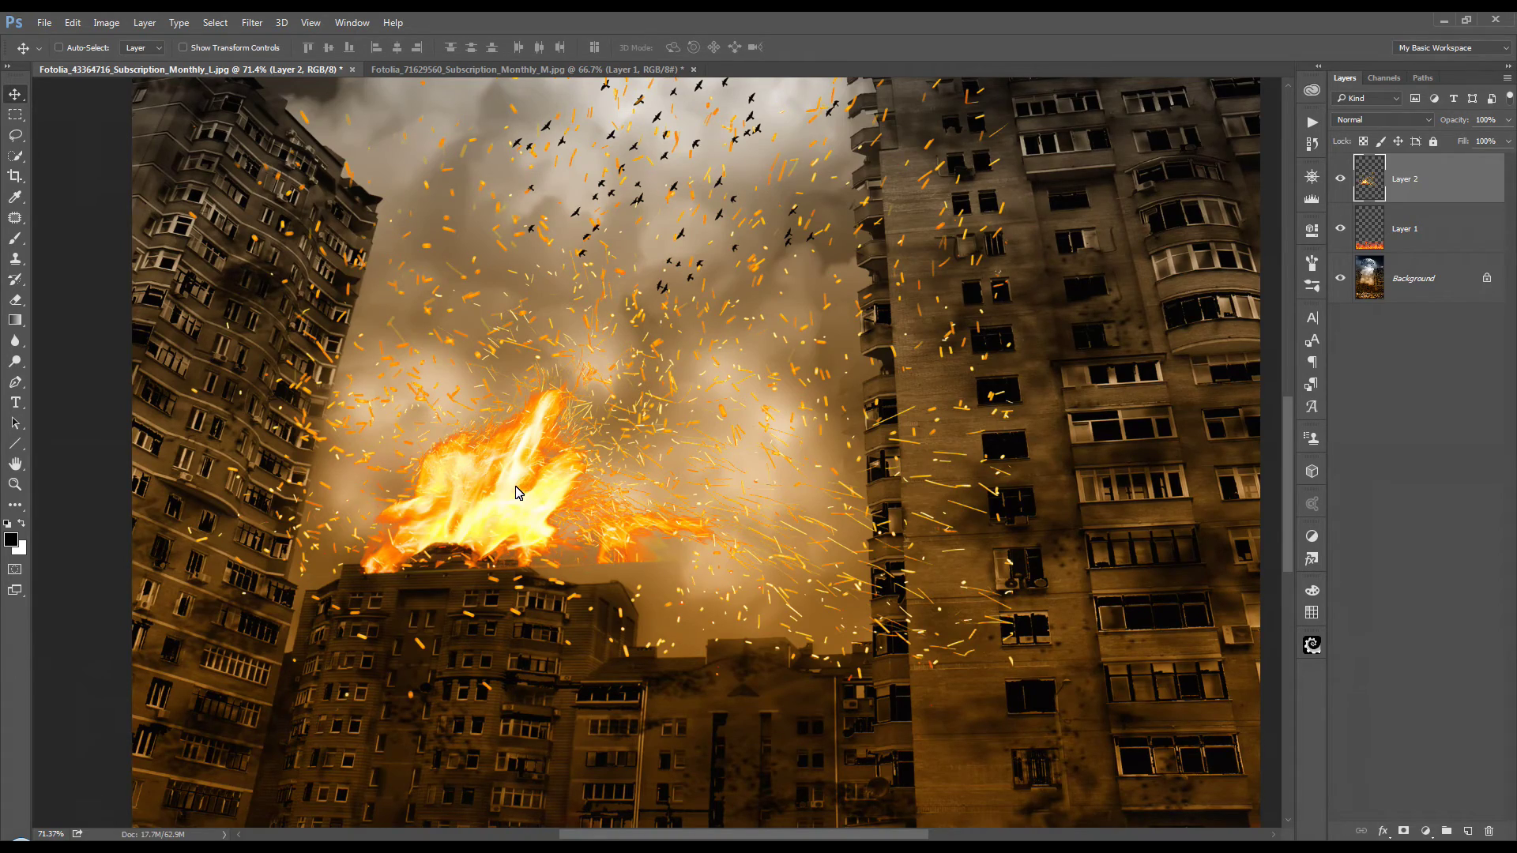
mouse_move(515, 491)
mouse_down()
mouse_move(519, 446)
mouse_move(518, 483)
mouse_move(499, 499)
mouse_up()
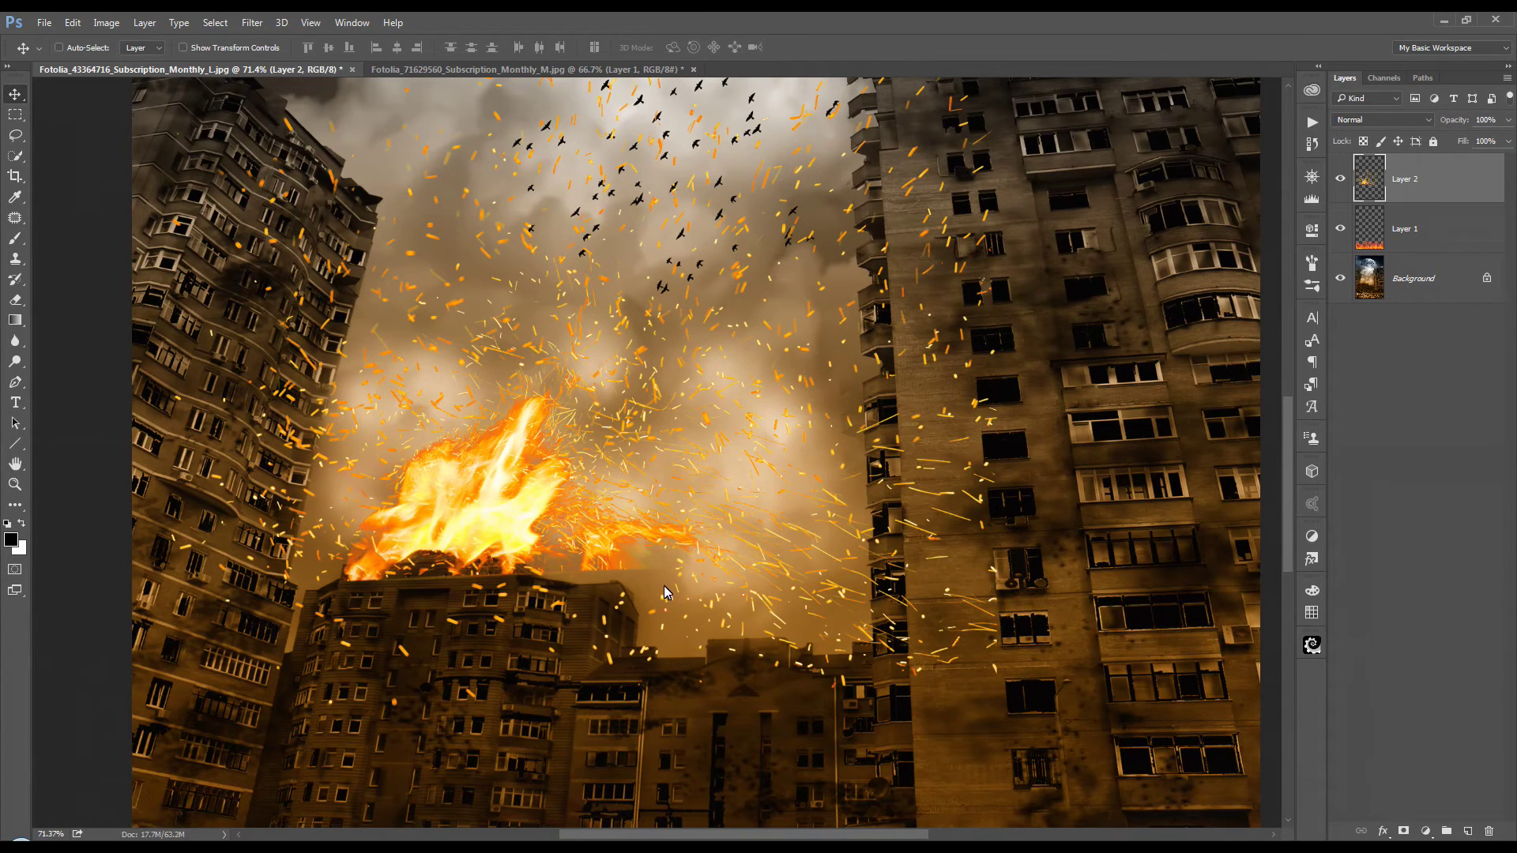
scroll(962, 364, down, 1)
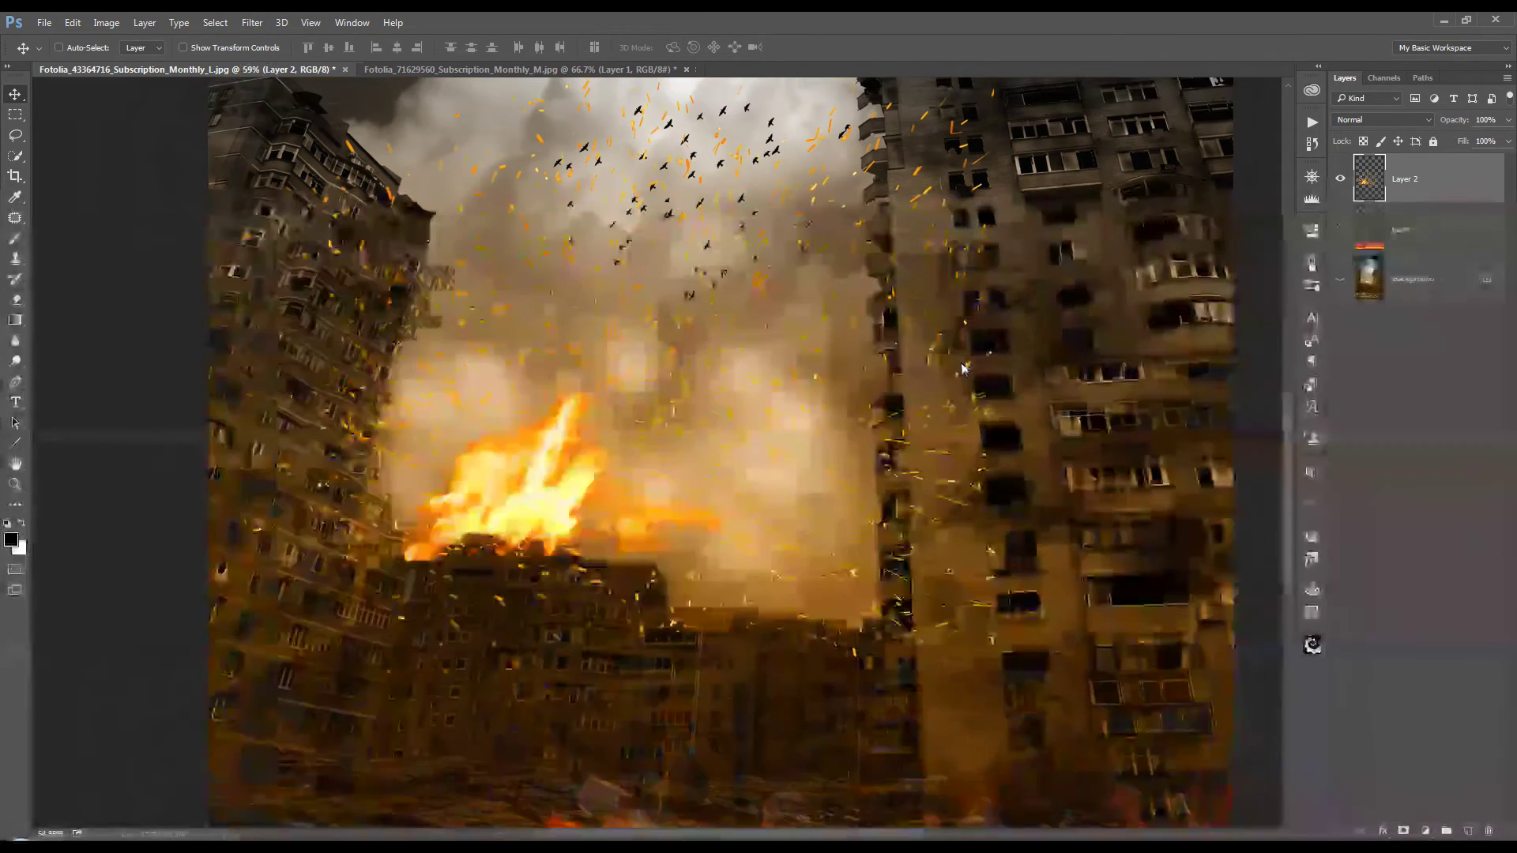
scroll(962, 366, down, 2)
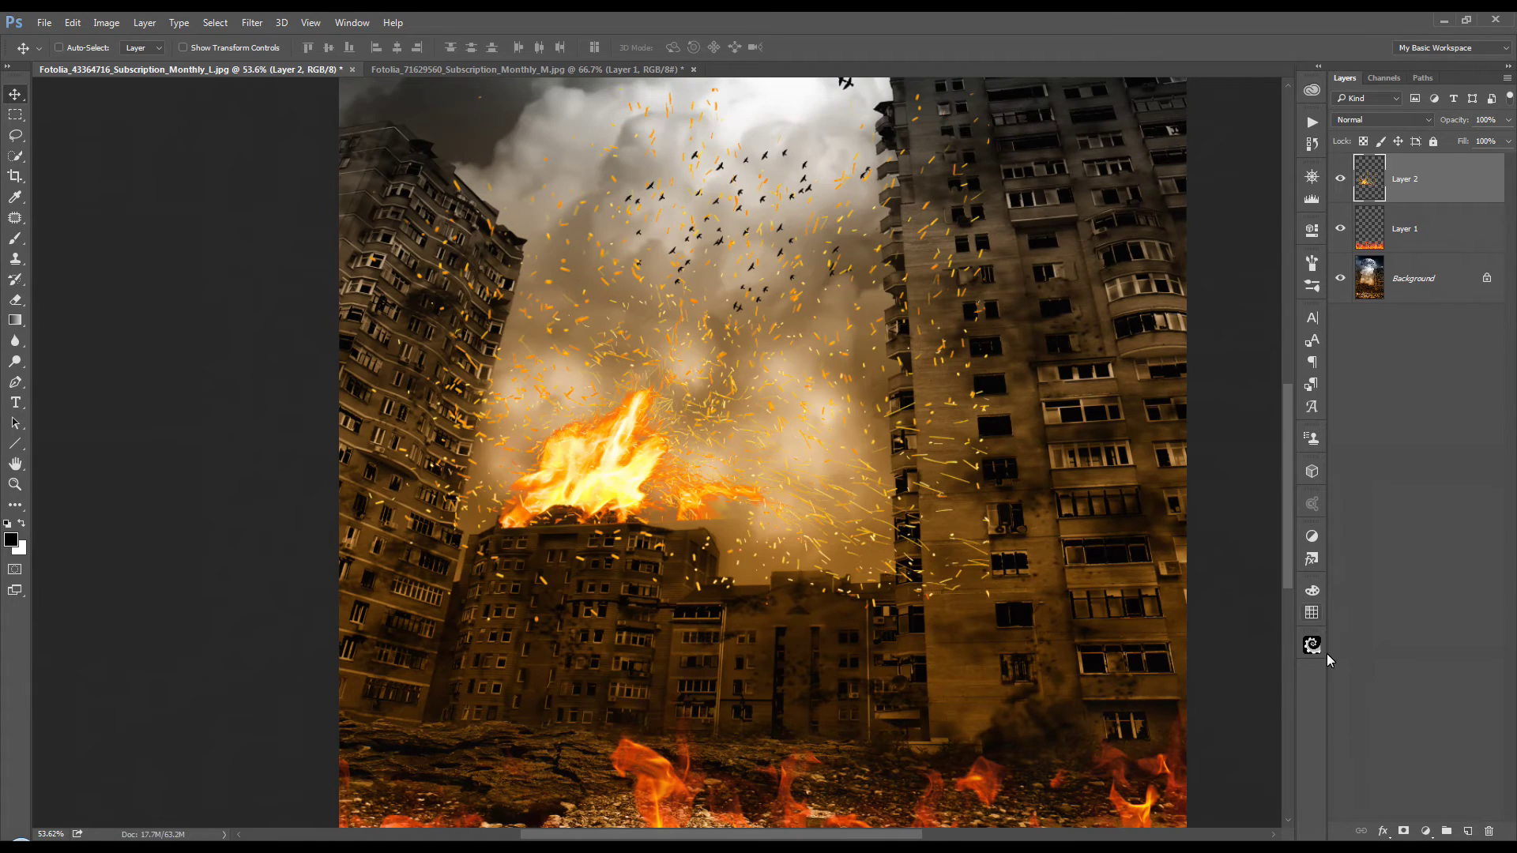
click(1404, 832)
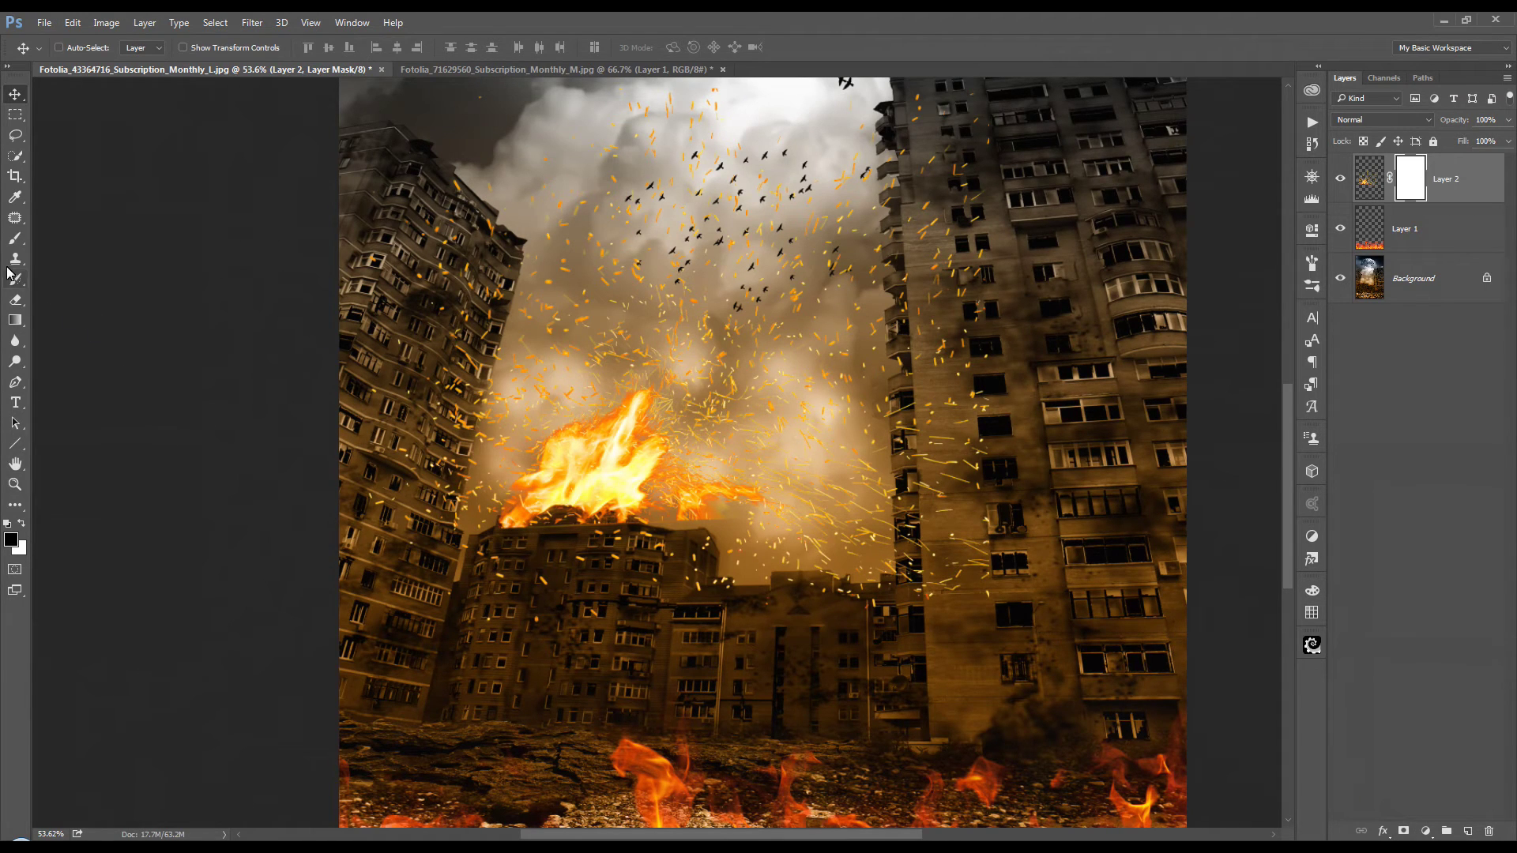
With a black brush, paint Layer 2's mask to hide fire and sparks over the building front
click(15, 237)
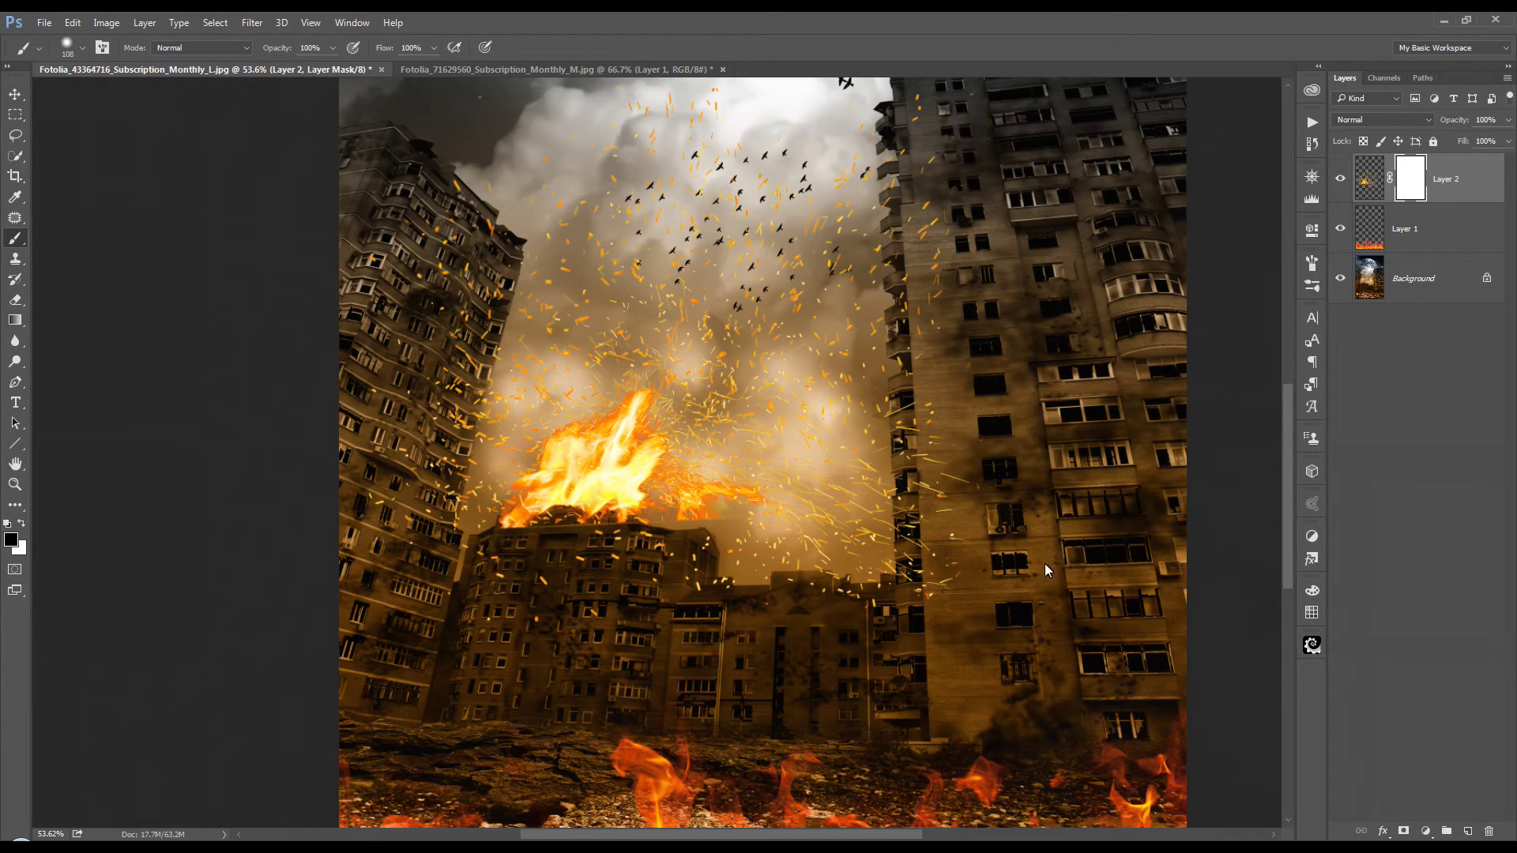
drag(987, 284, 869, 608)
scroll(637, 560, up, 5)
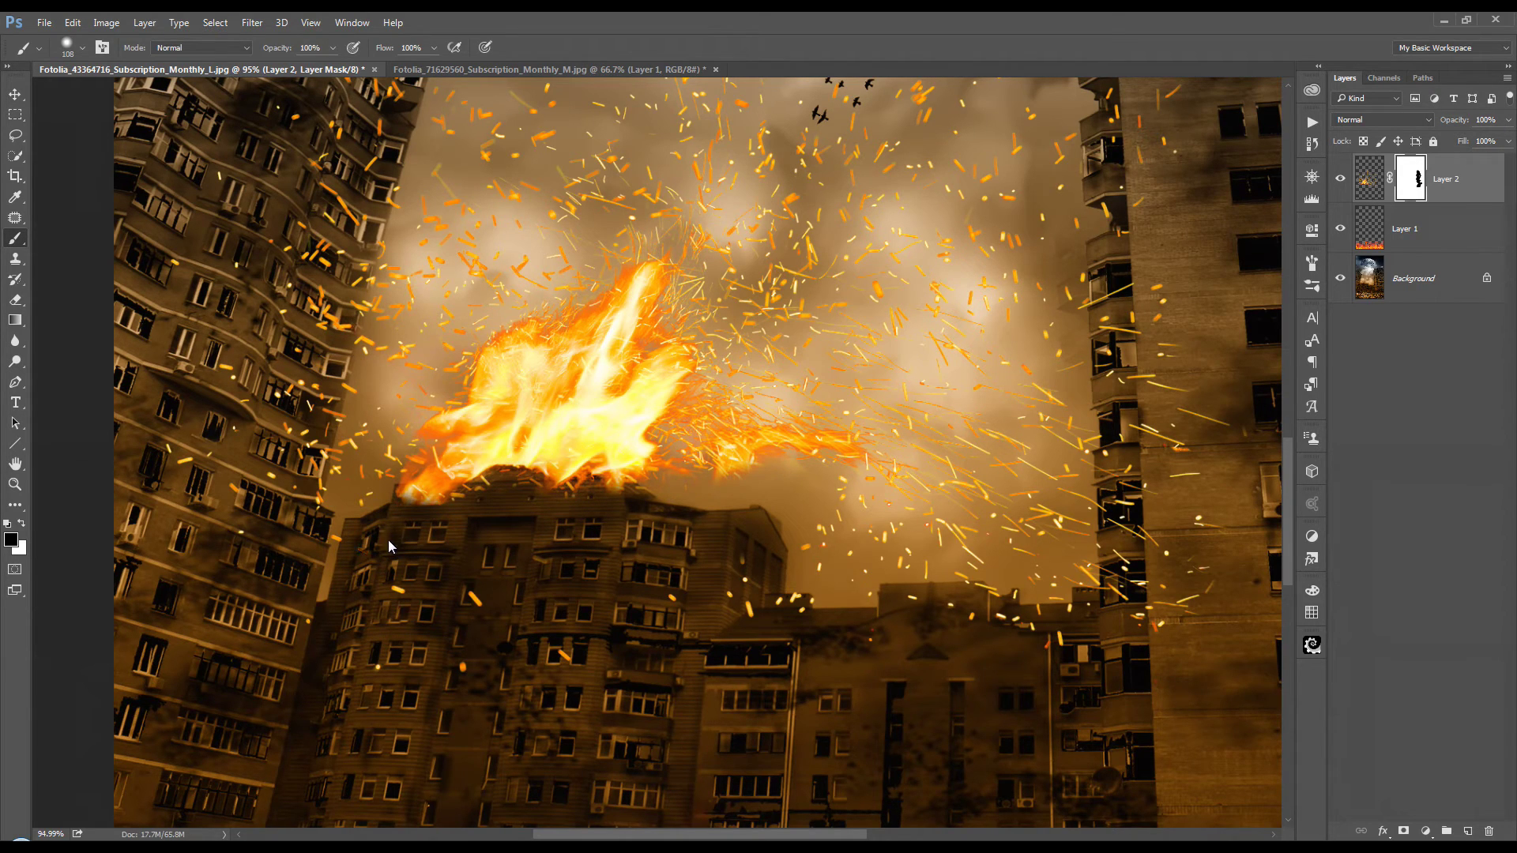
drag(465, 592, 649, 628)
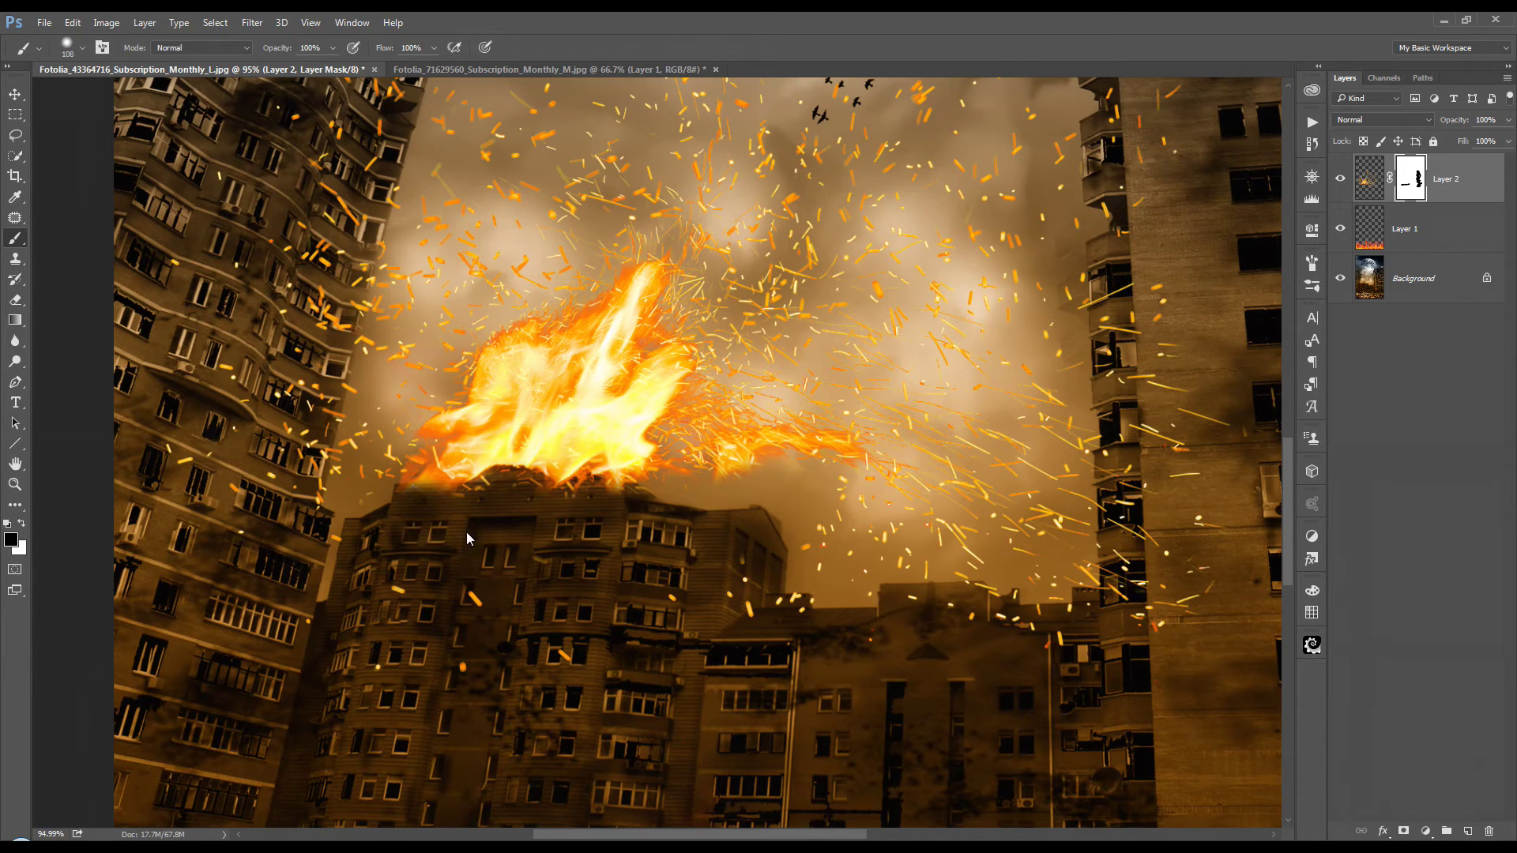
scroll(583, 536, down, 5)
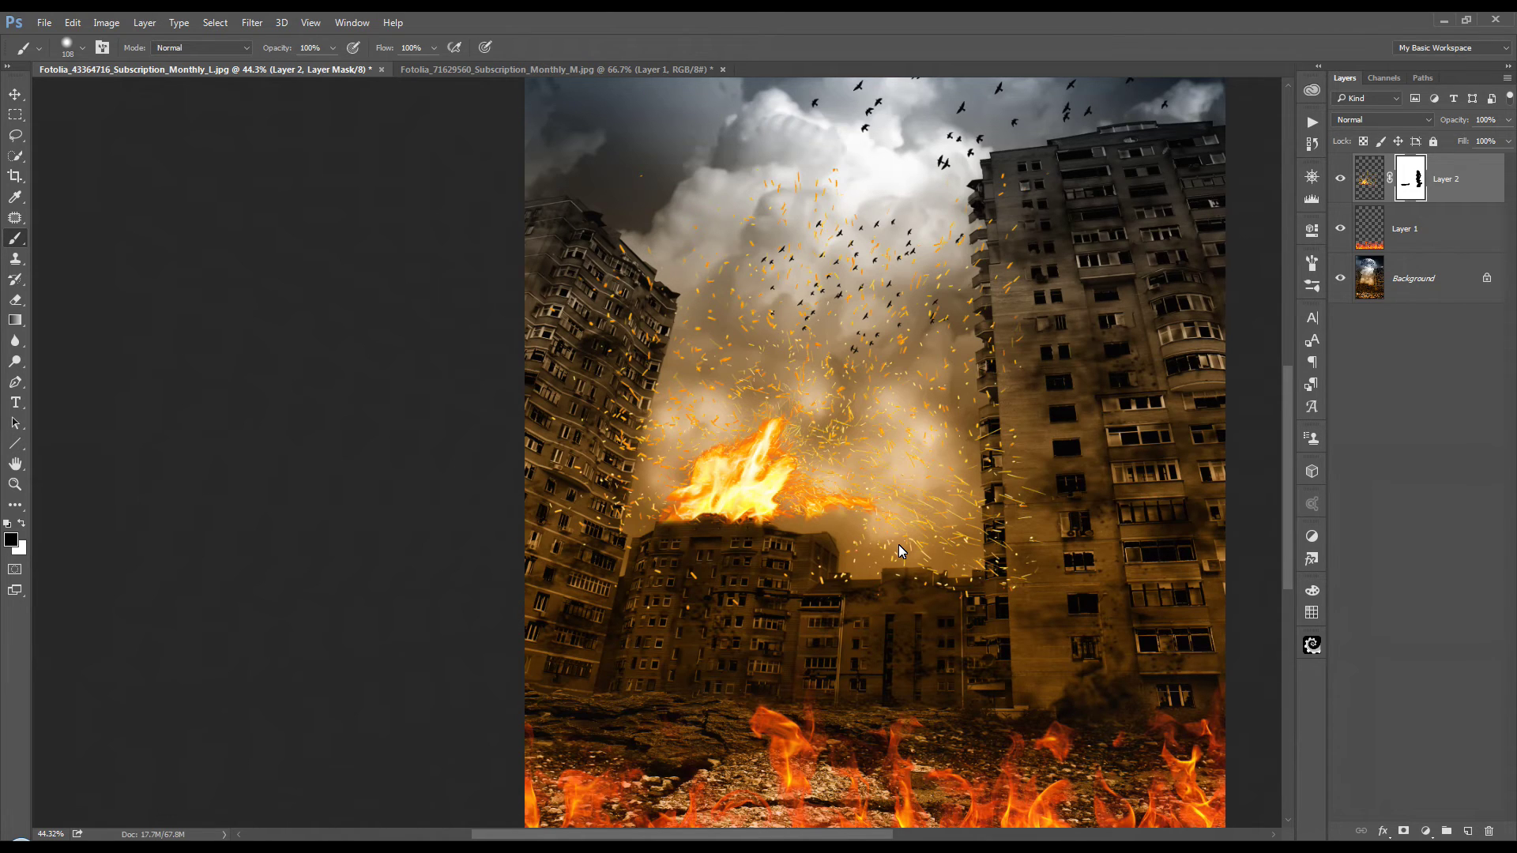
scroll(898, 543, down, 1)
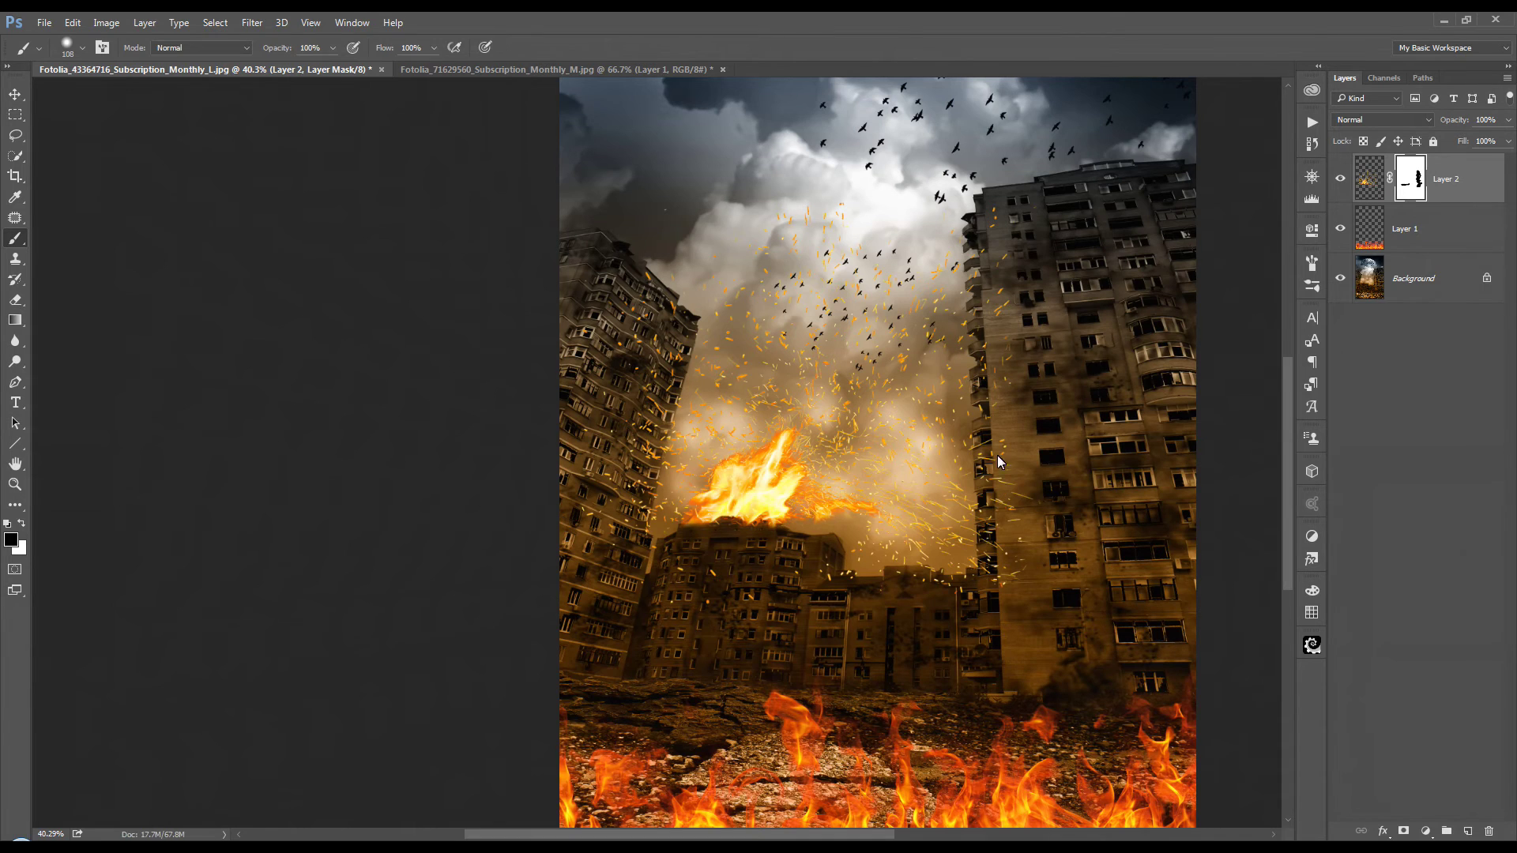
scroll(963, 431, up, 4)
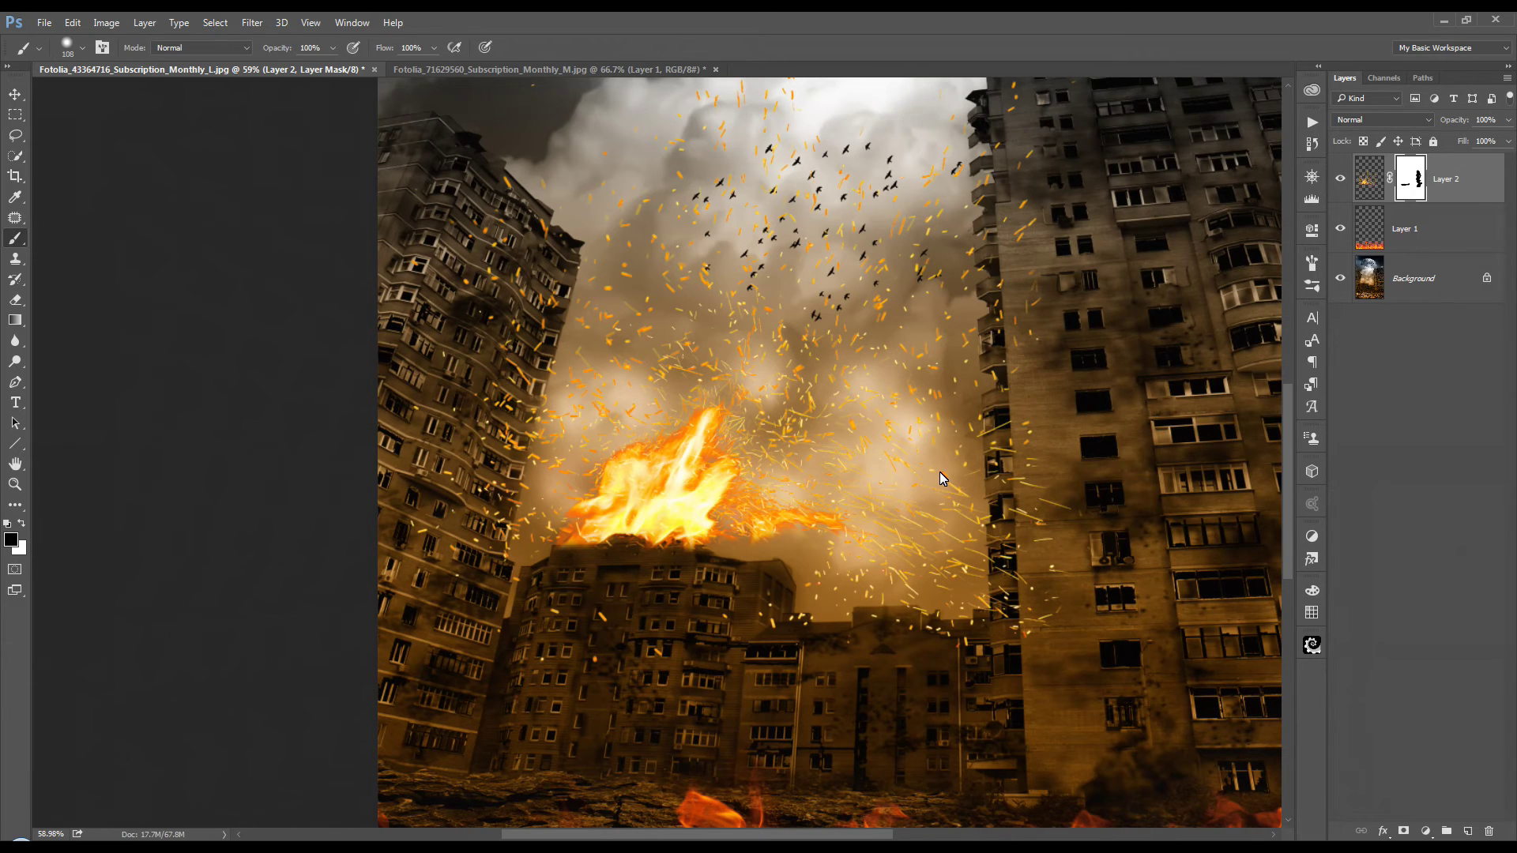
key(ctrl+0)
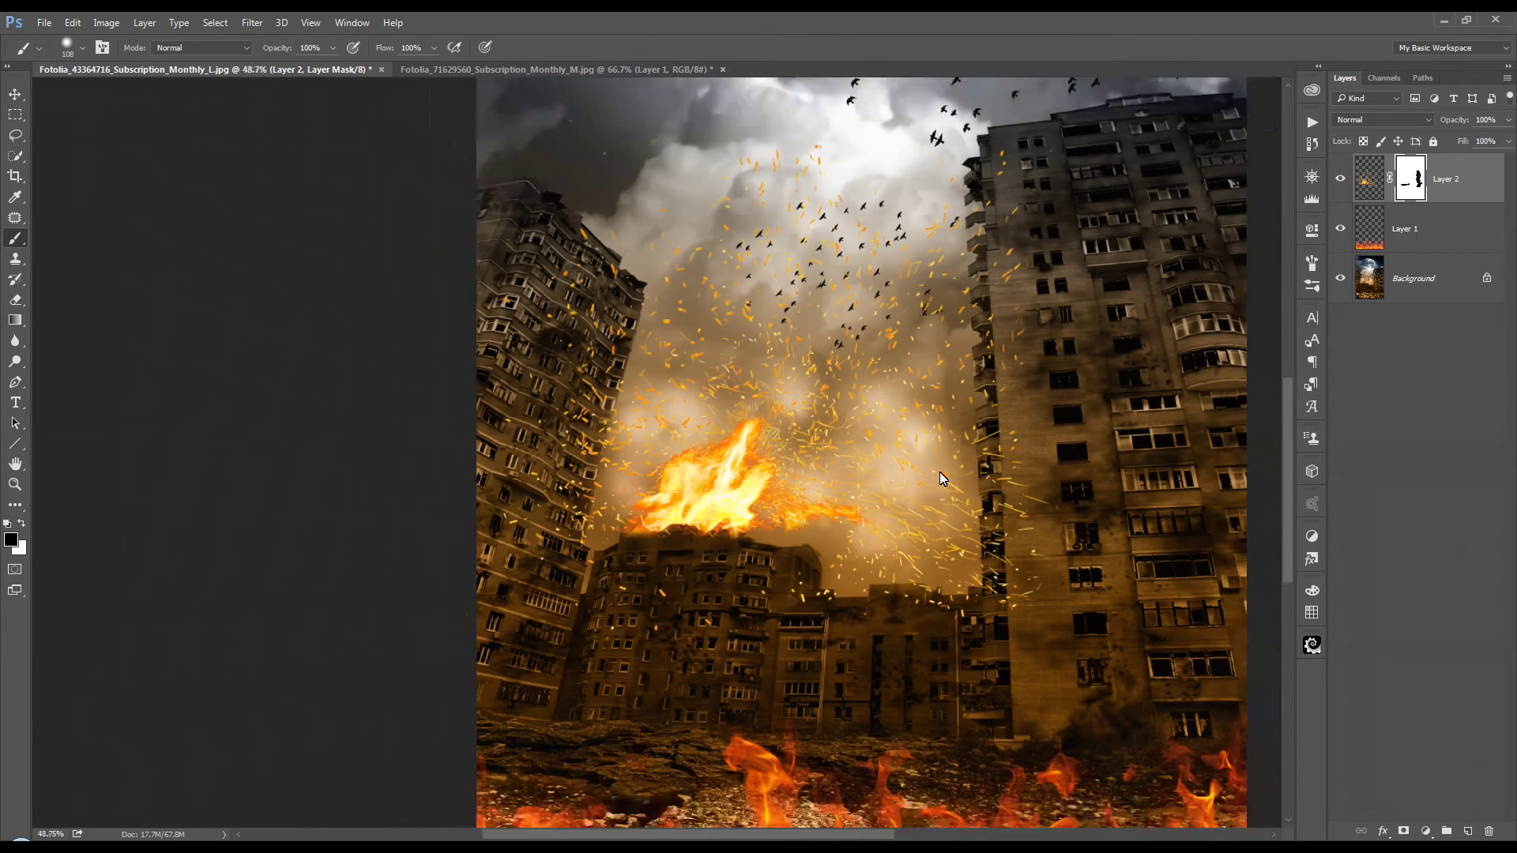